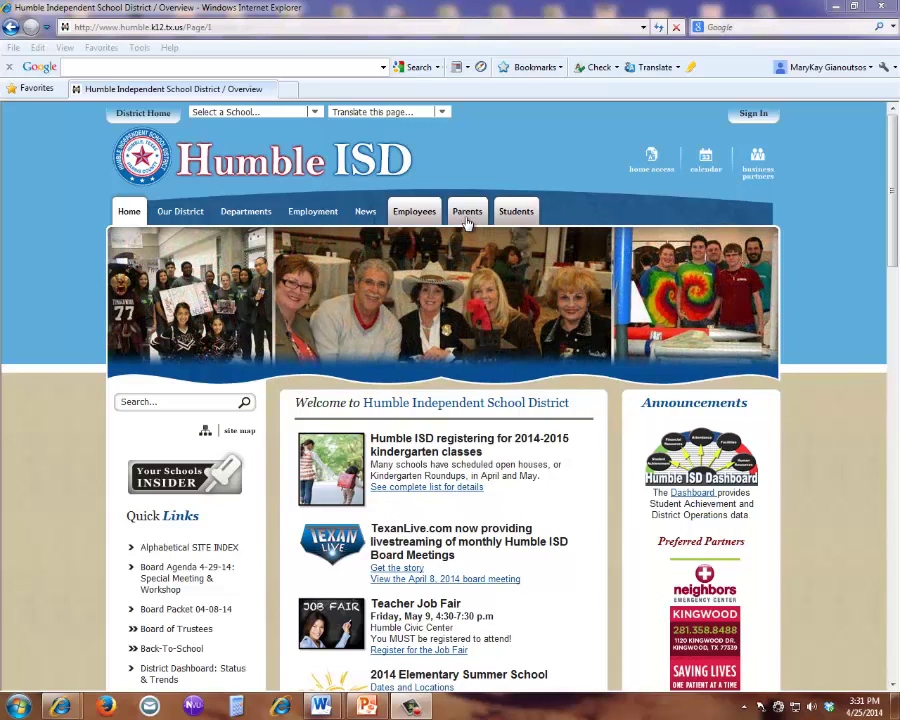
- Log into Home Access Center via the Parents page with the parent's username and password
click(466, 218)
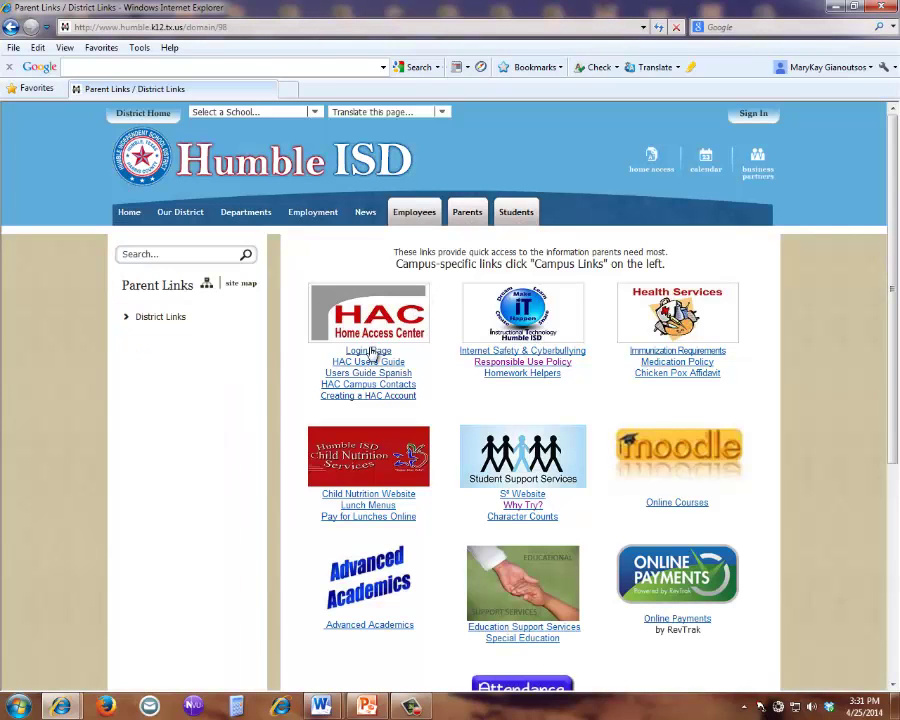
click(370, 353)
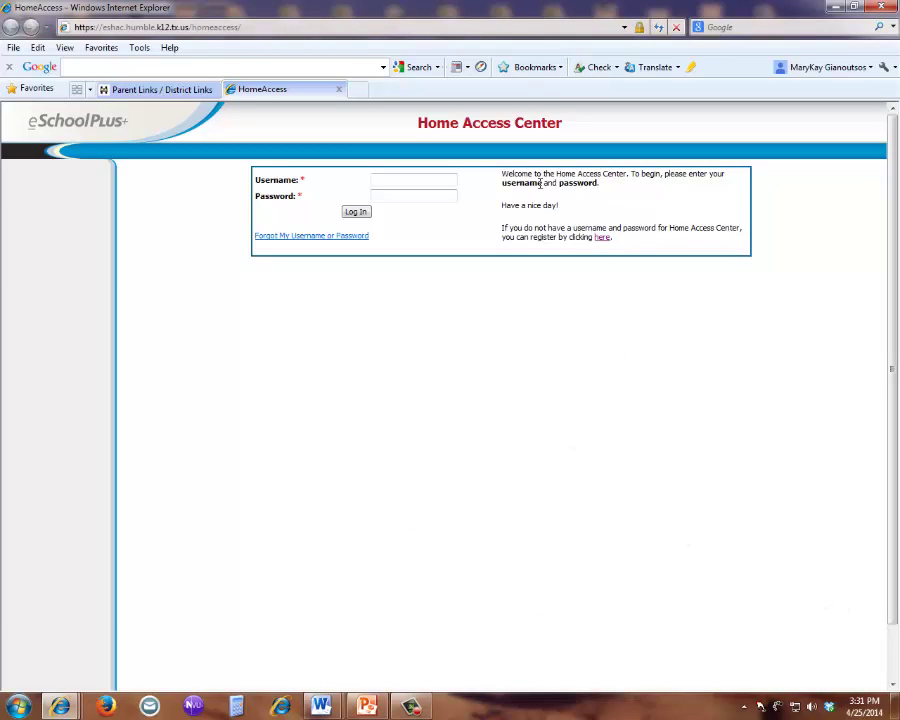
click(415, 177)
text(joedemo)
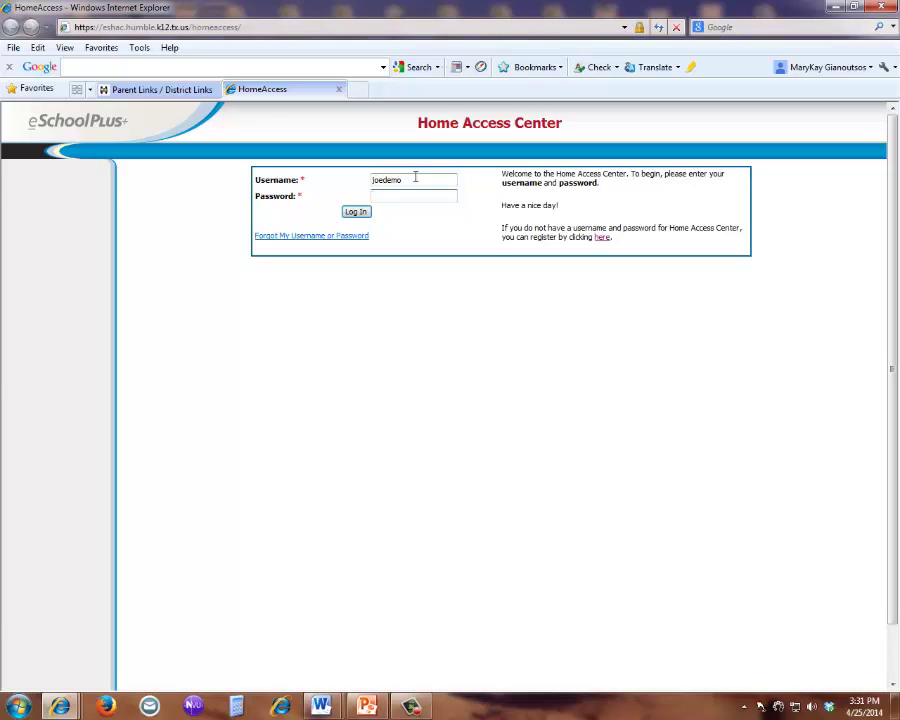
key(Tab)
text(********)
key(Return)
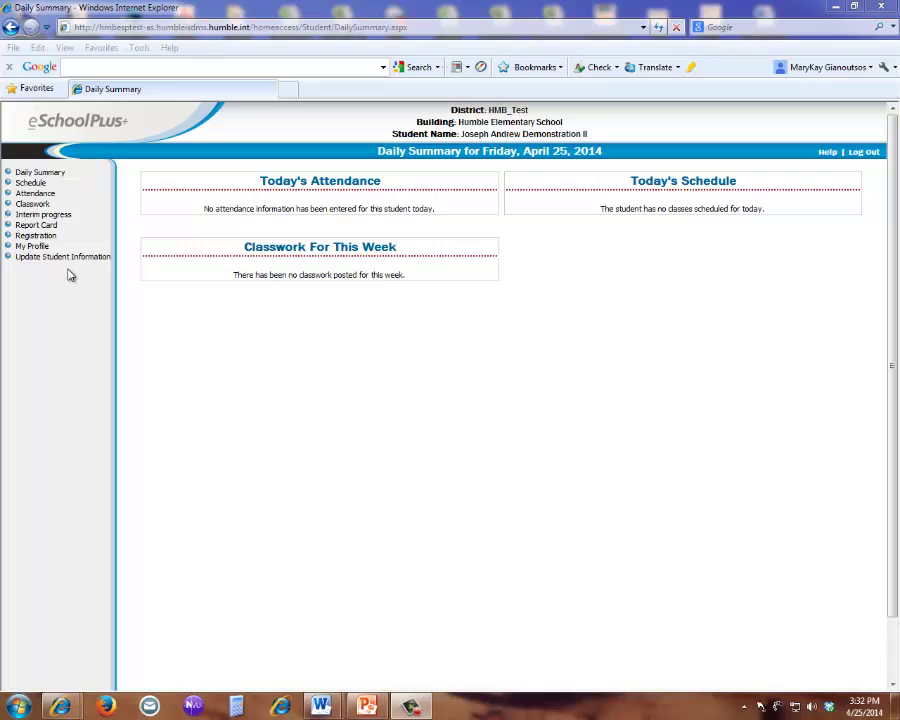
- Start a new student update form from Update Student Information and switch to its tab
click(63, 257)
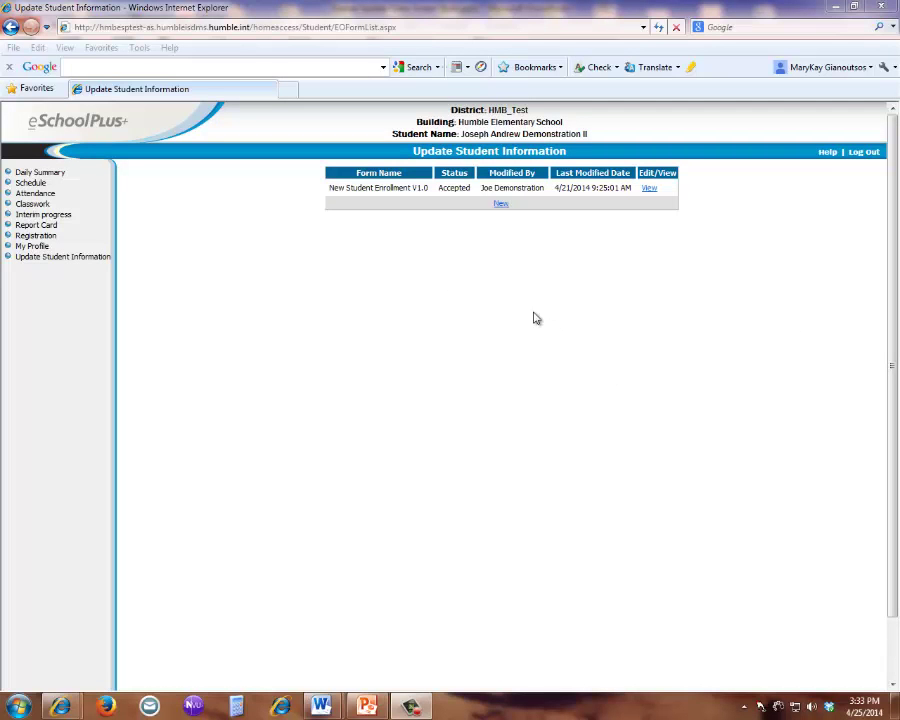
click(501, 205)
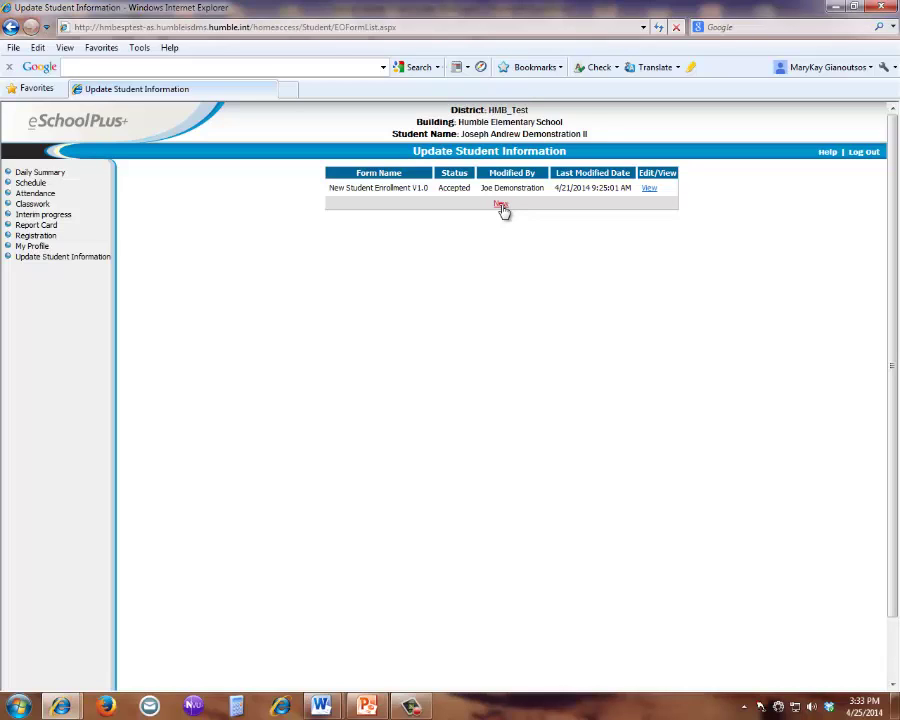
click(335, 90)
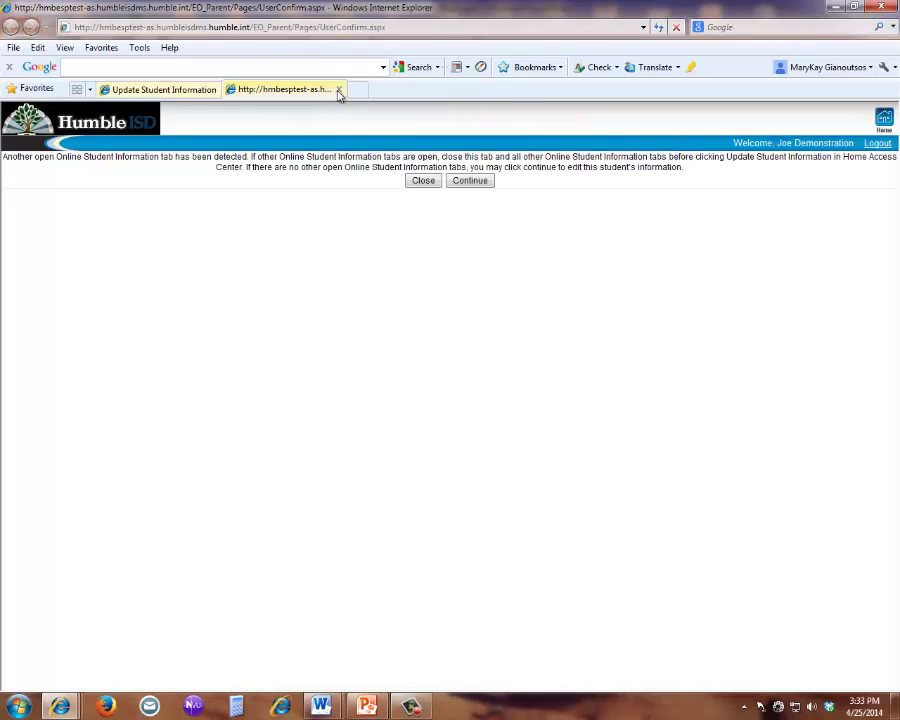
- Dismiss the open-tab warning and set Language of Correspondence to SPANISH
click(469, 184)
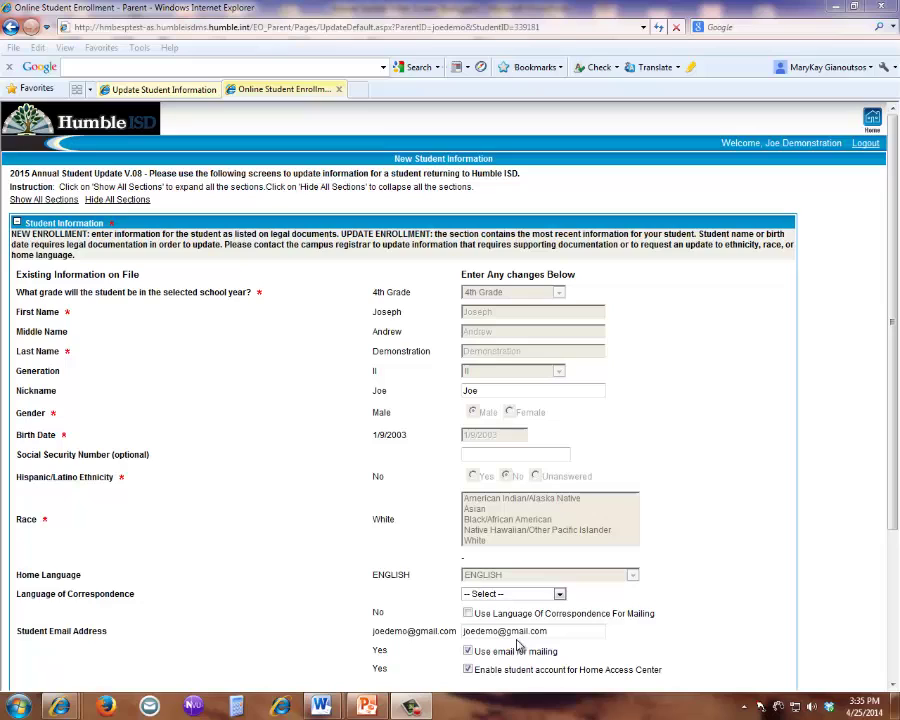
click(560, 595)
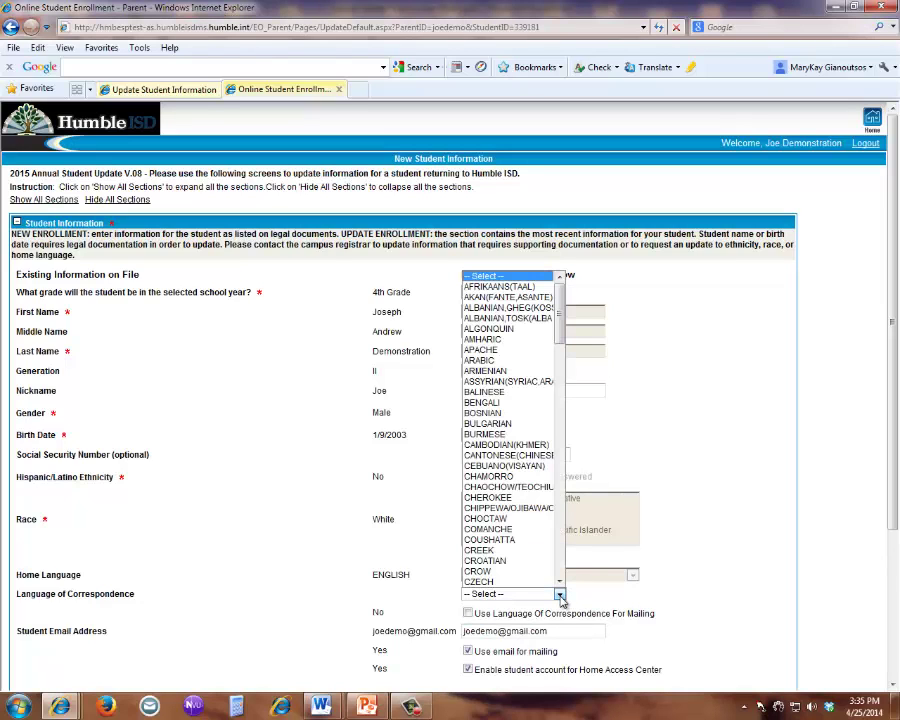
text(sp)
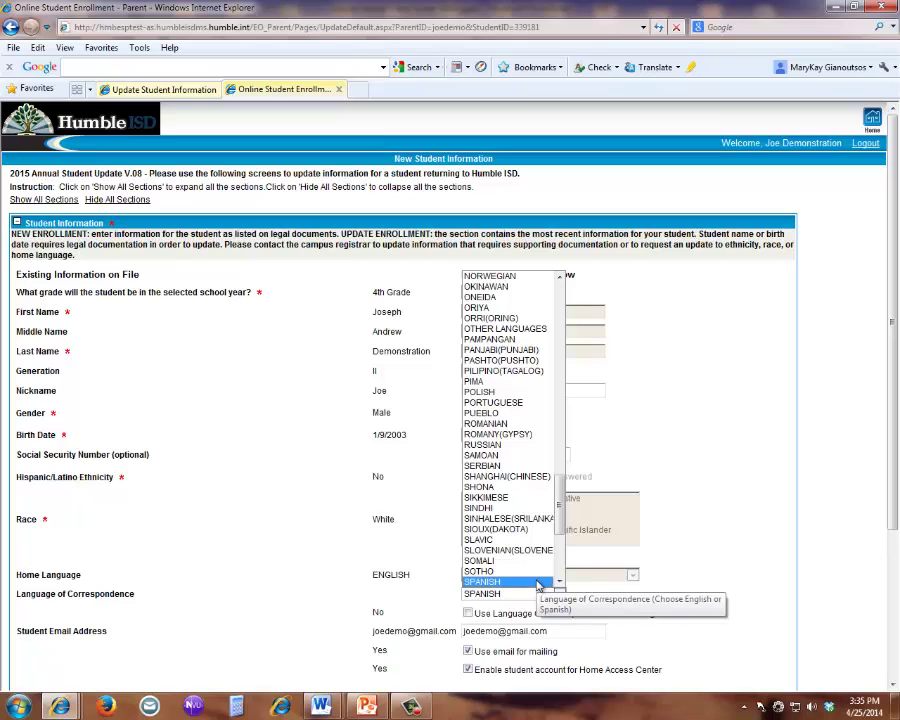
click(538, 583)
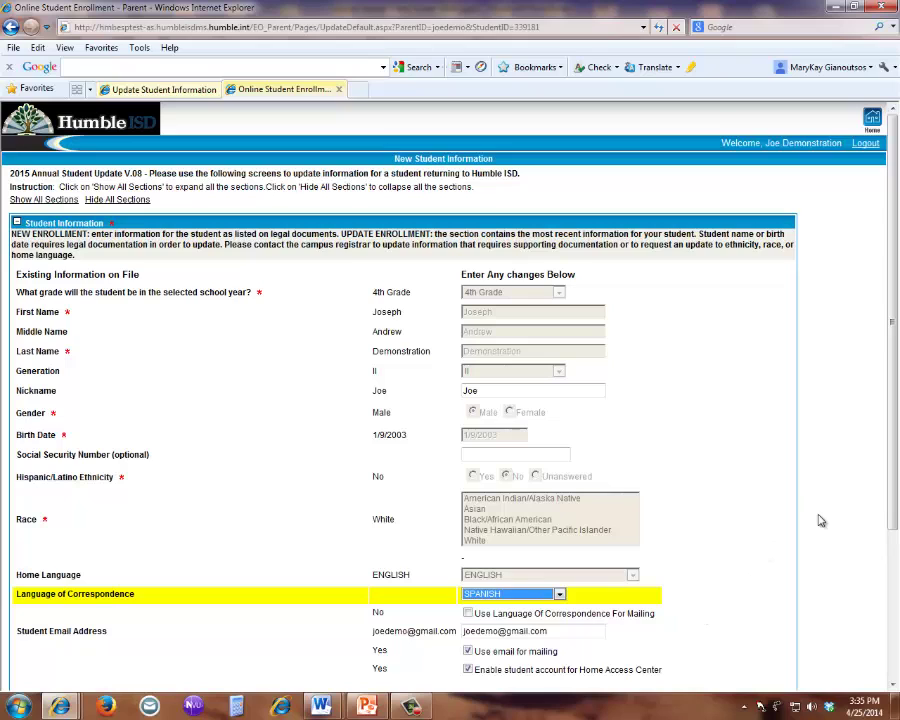
drag(893, 525, 897, 578)
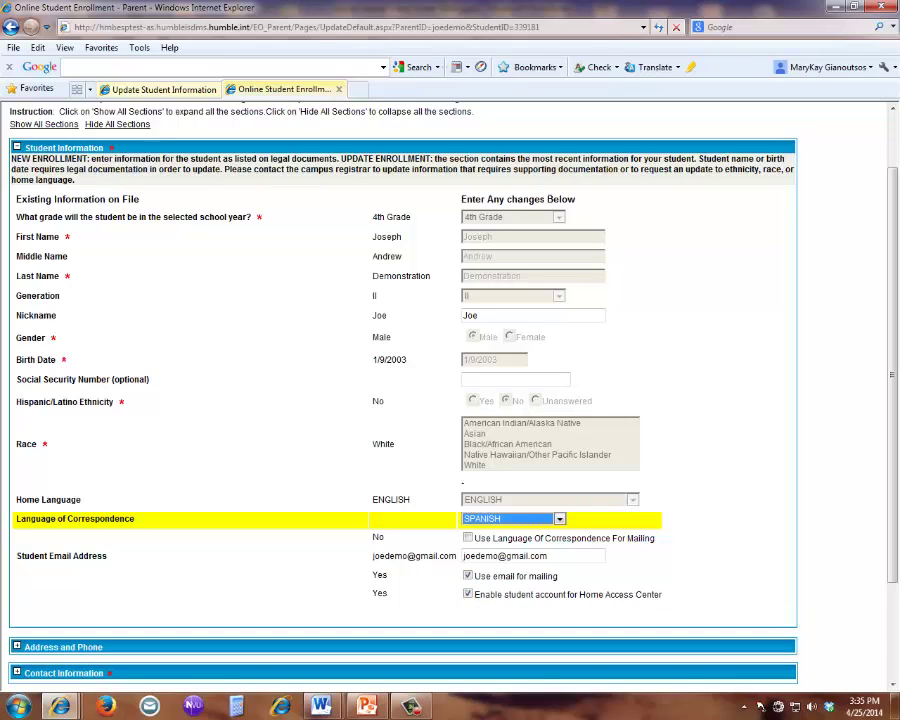
- Collapse Student Information and open Address and Phone to review the address and phone on file
click(760, 706)
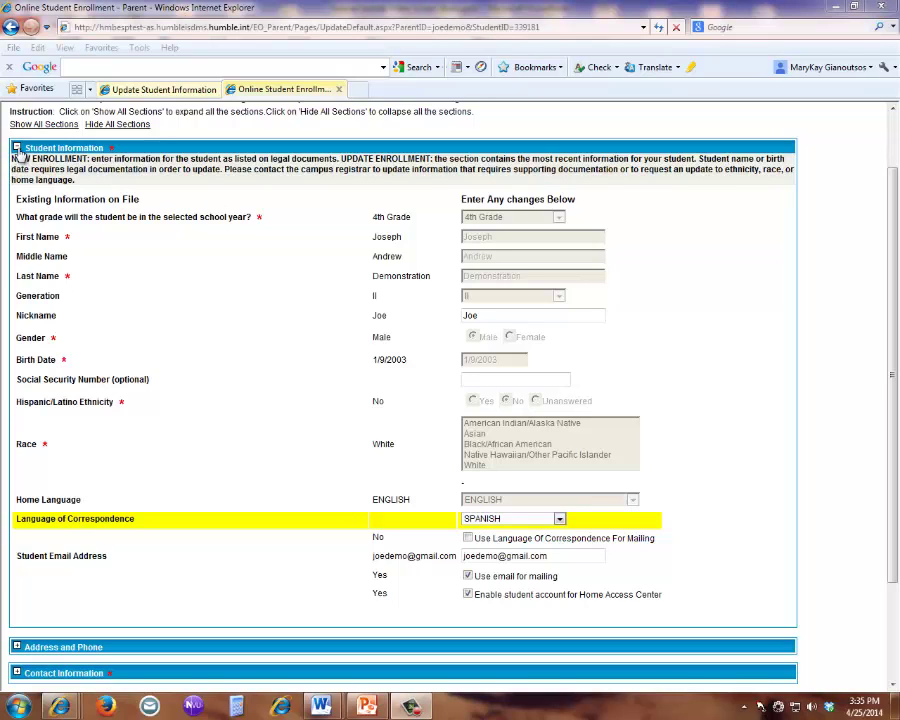
click(17, 149)
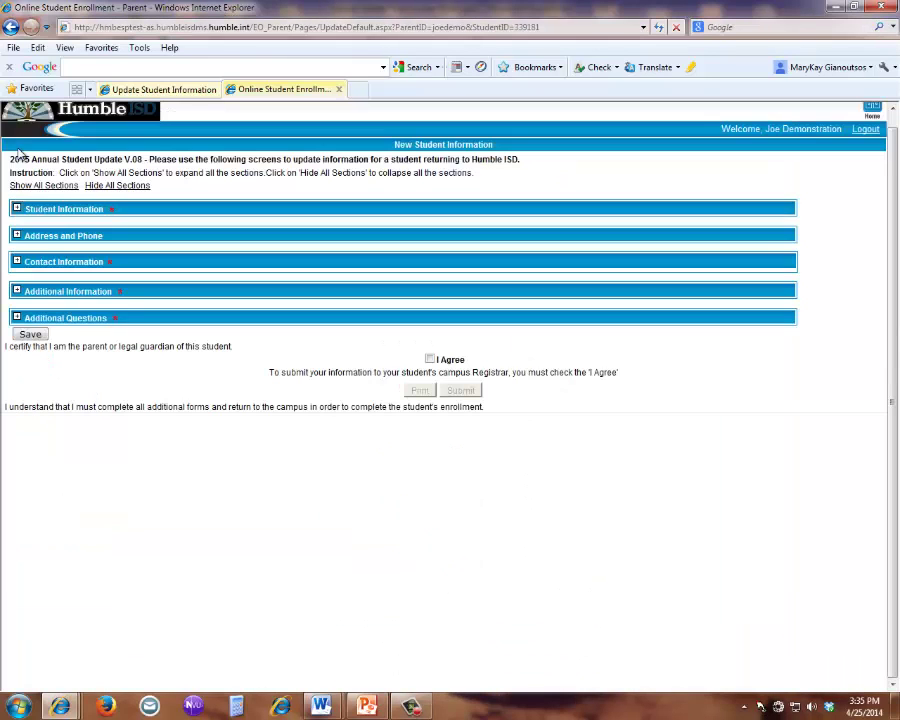
click(17, 238)
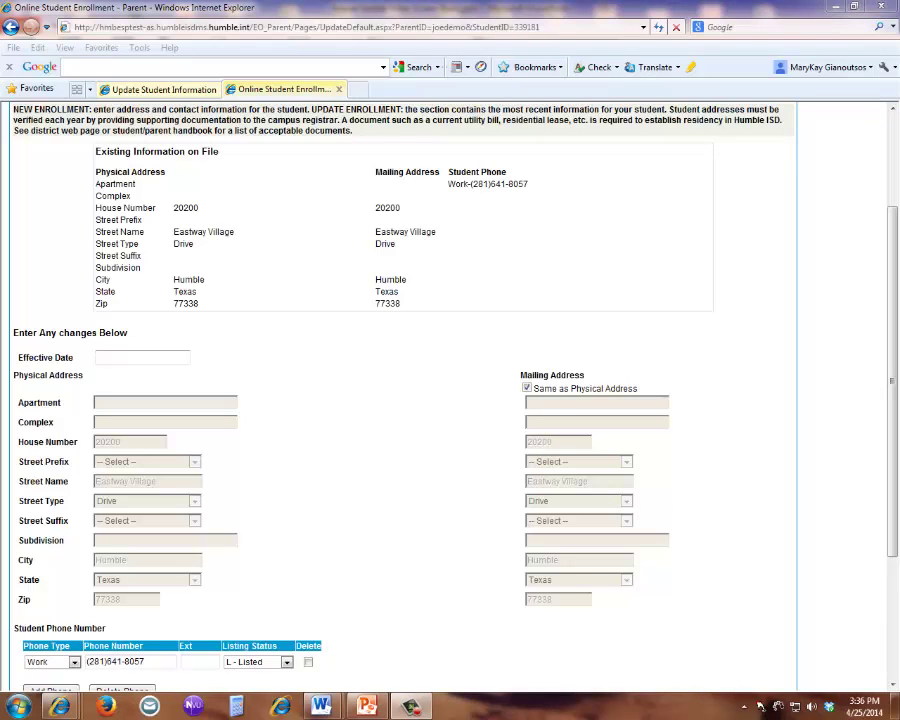
drag(895, 541, 893, 585)
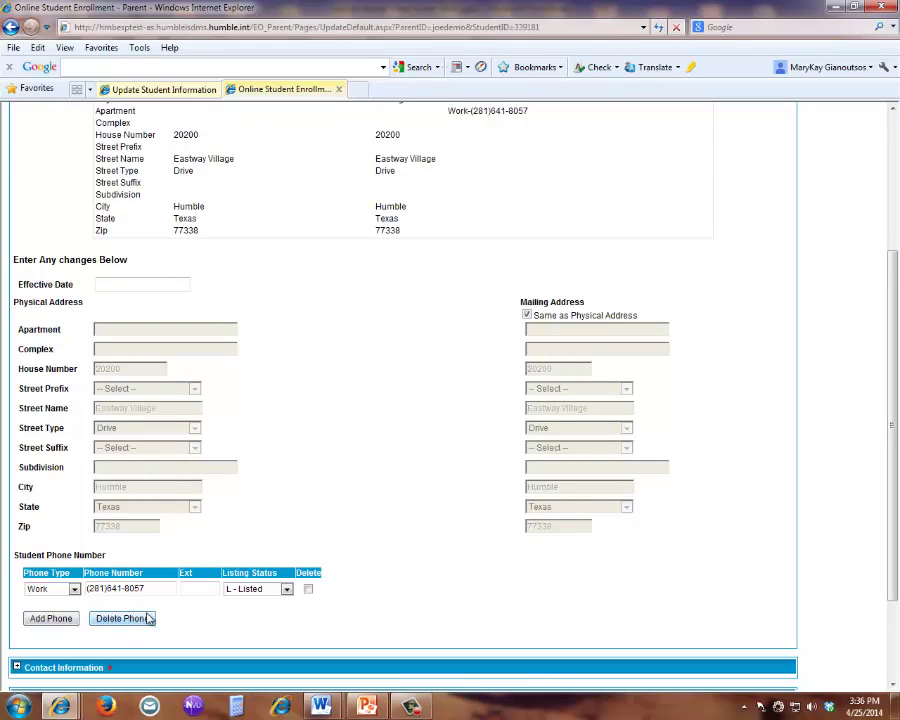
click(760, 705)
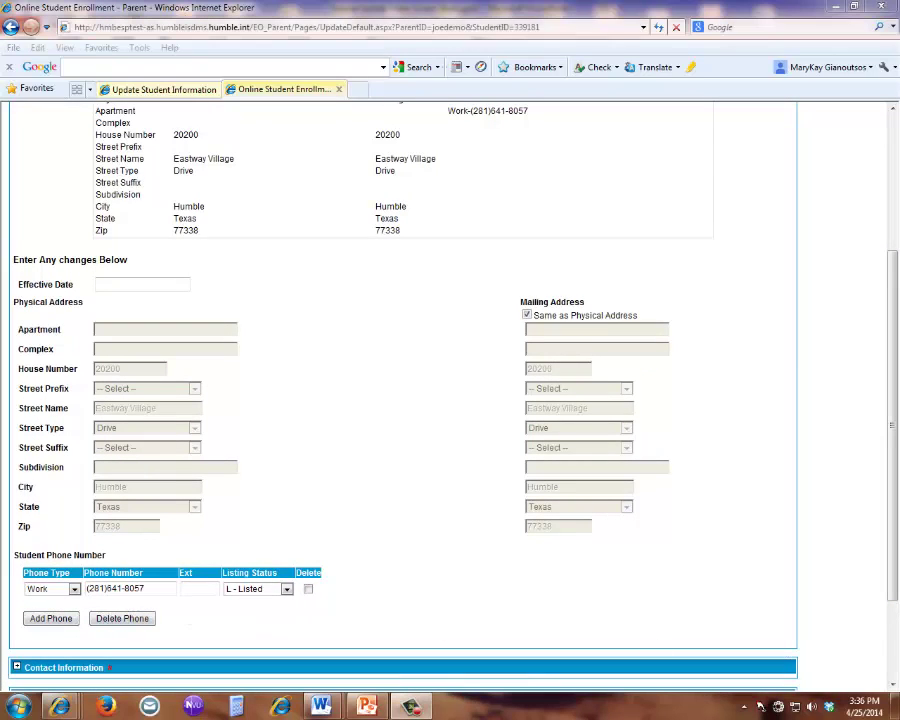
click(884, 546)
scroll(884, 546, up, 4)
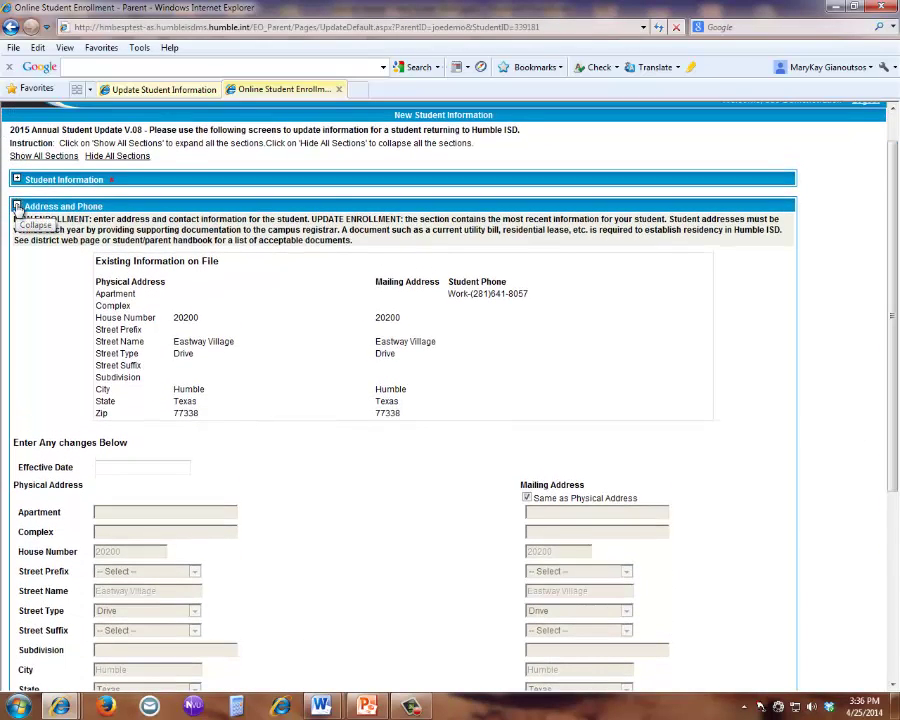
- Collapse Address and Phone and expand the Additional Information health inventory
click(17, 207)
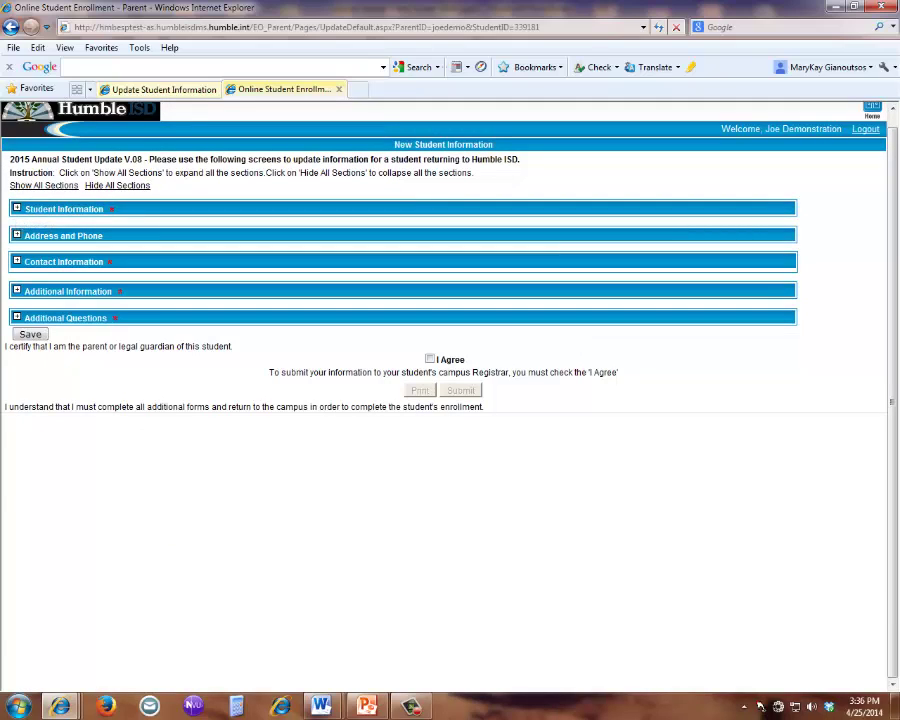
click(760, 706)
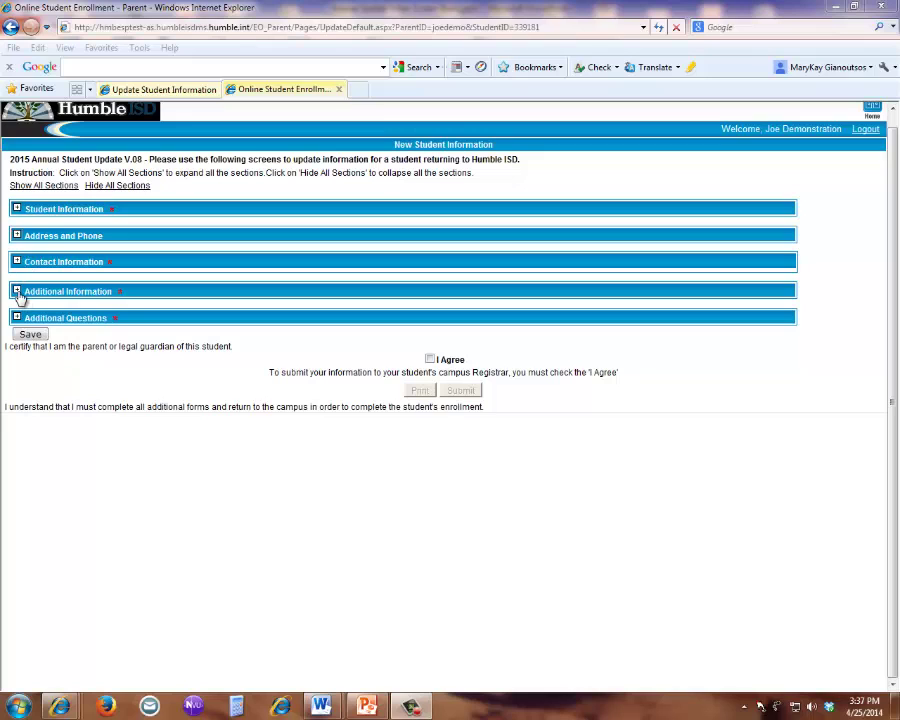
click(16, 291)
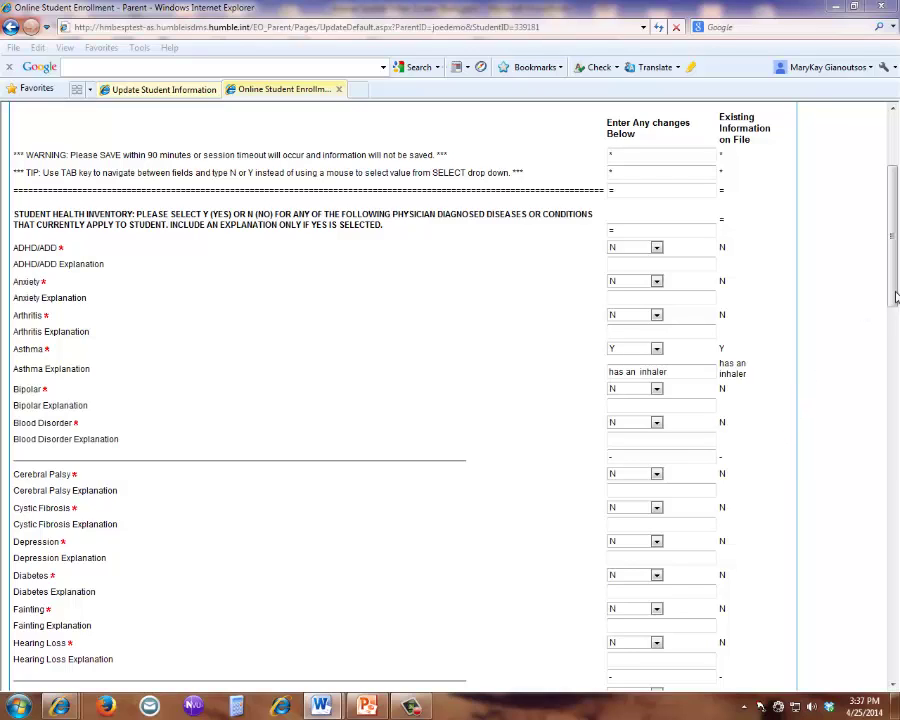
drag(896, 297, 895, 479)
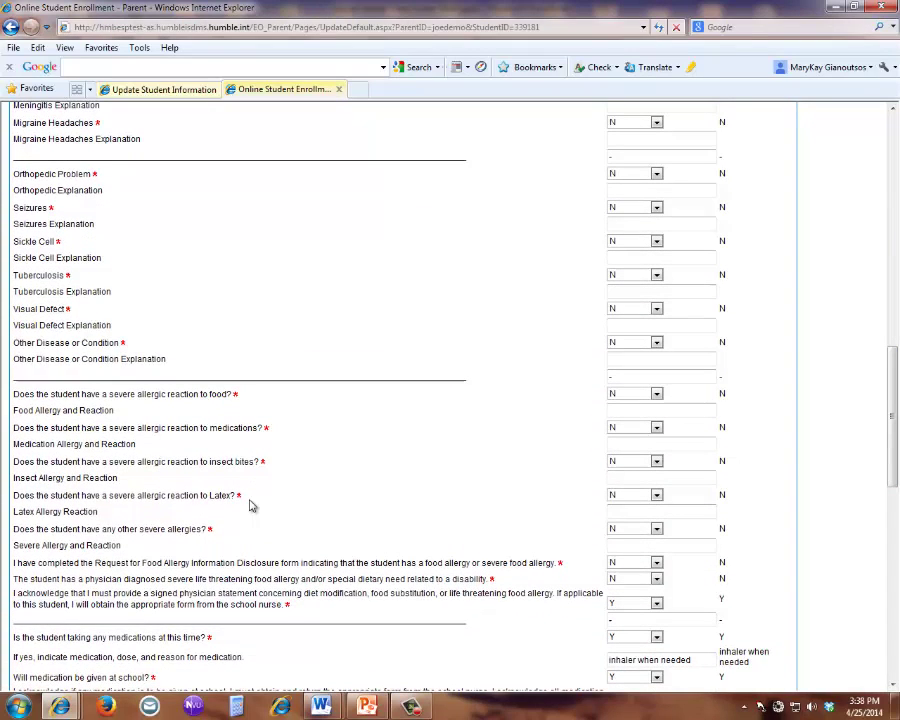
click(656, 461)
click(636, 493)
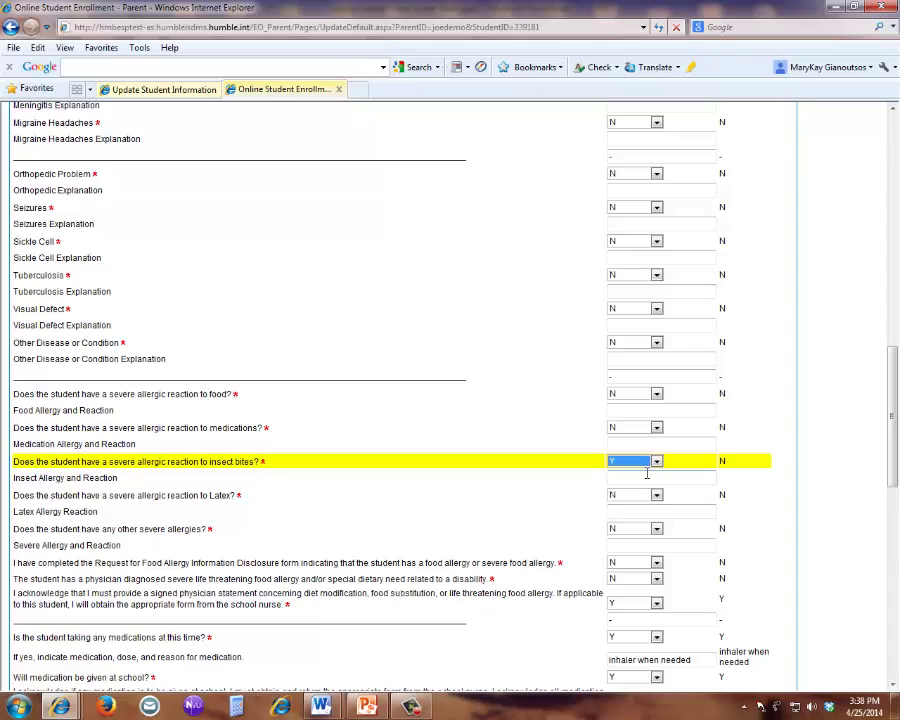
click(647, 474)
text(B)
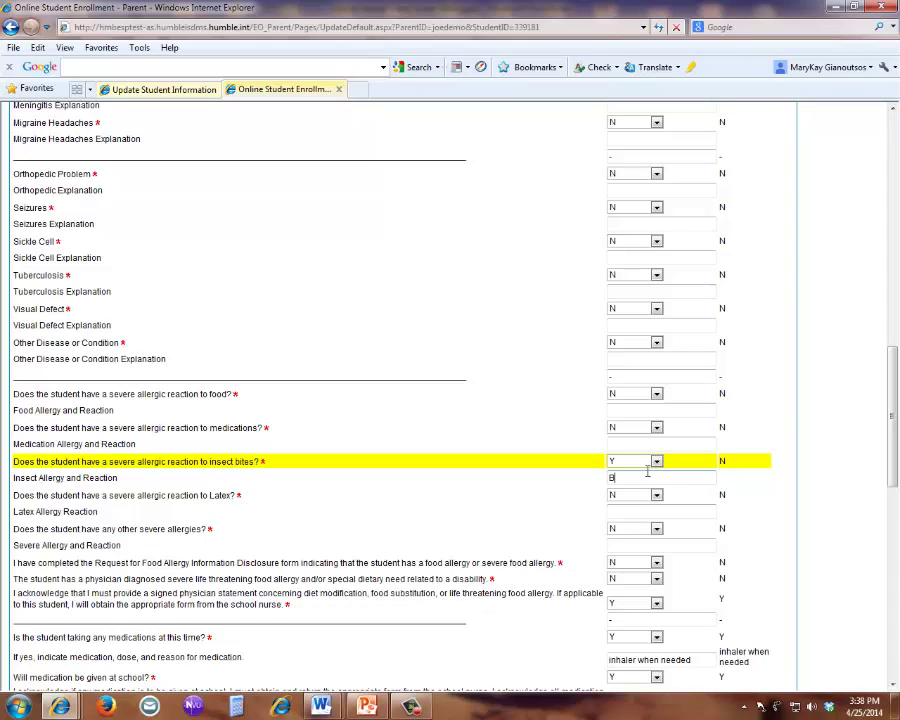
text(ee stings)
click(760, 706)
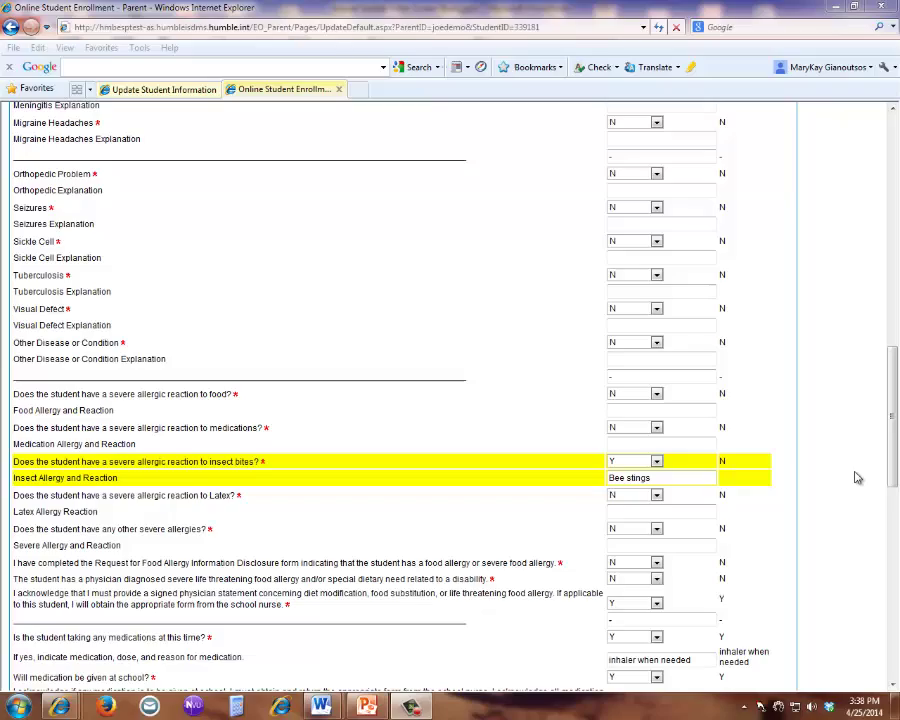
click(895, 470)
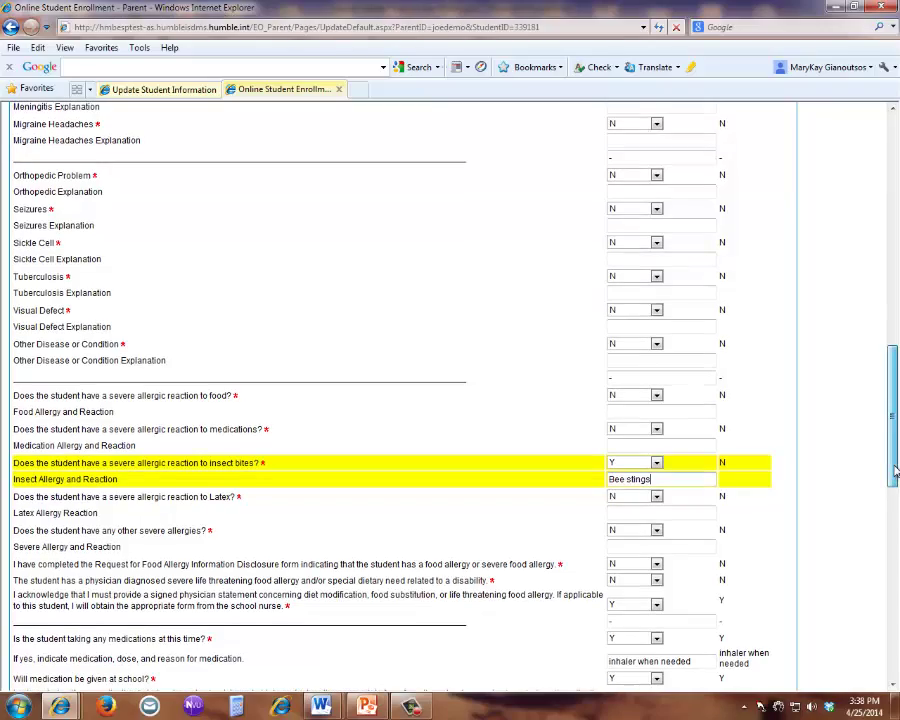
drag(895, 470, 895, 583)
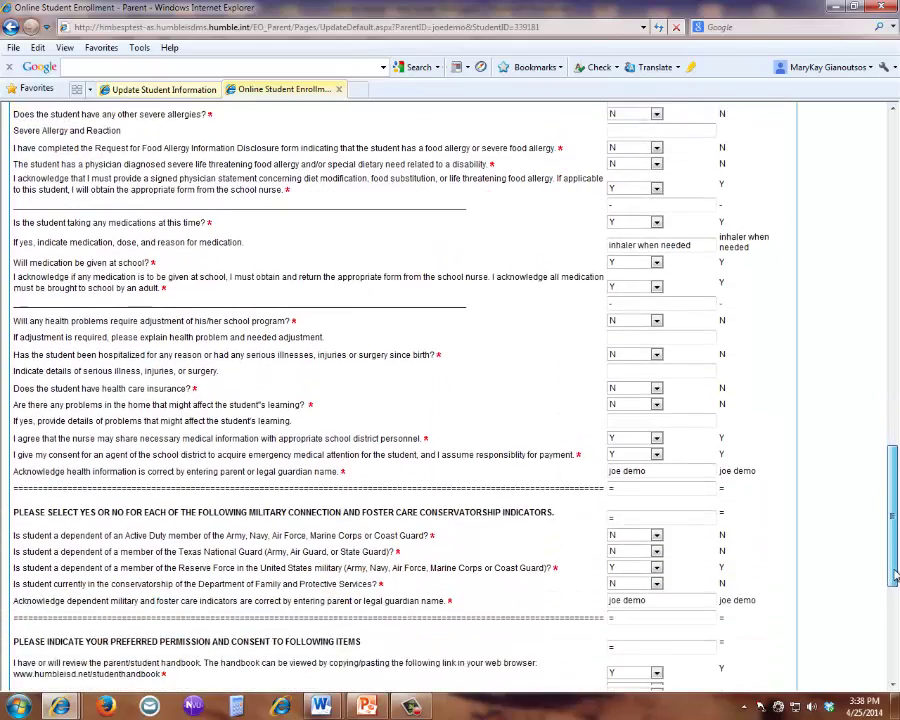
drag(660, 468, 608, 468)
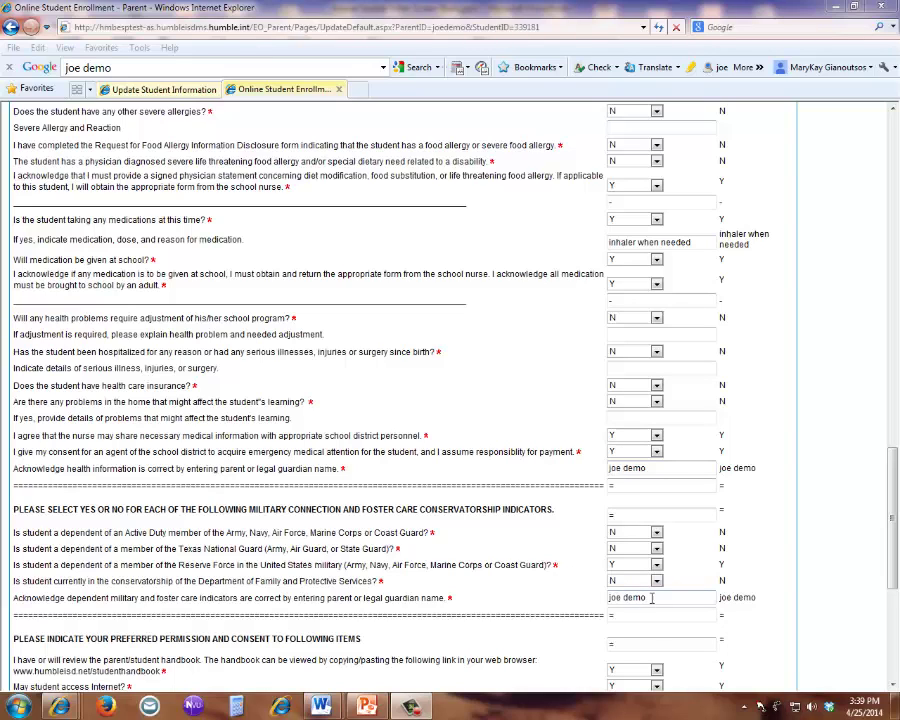
drag(651, 597, 609, 598)
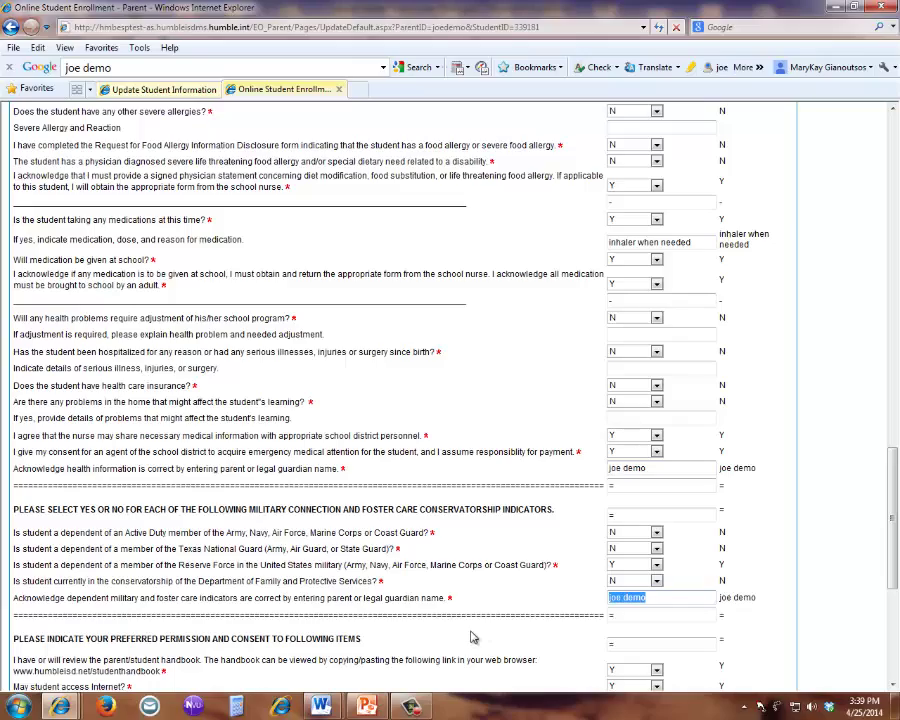
drag(892, 538, 894, 600)
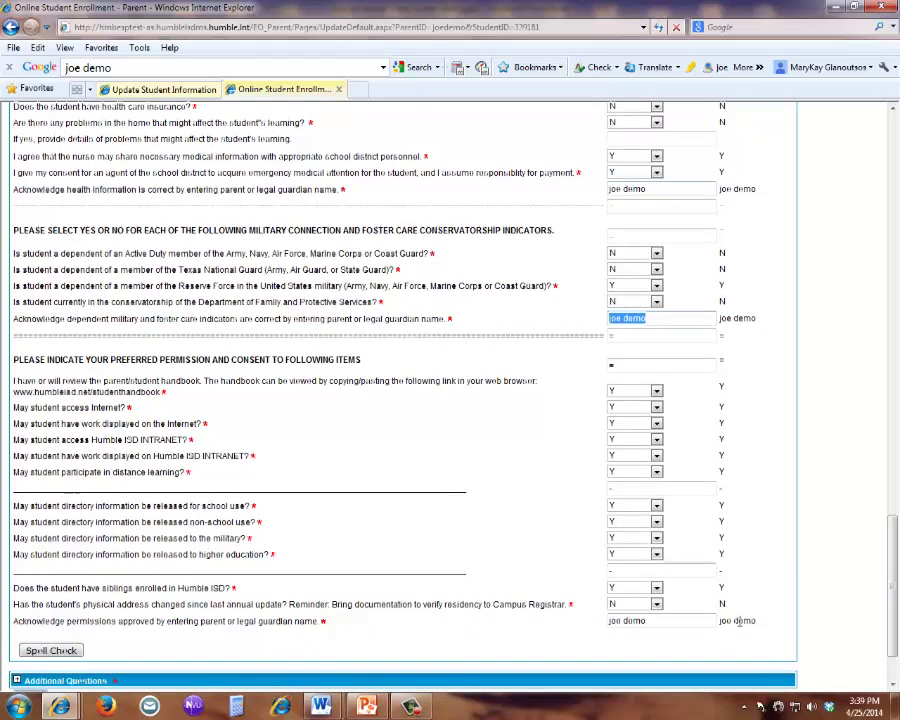
click(661, 621)
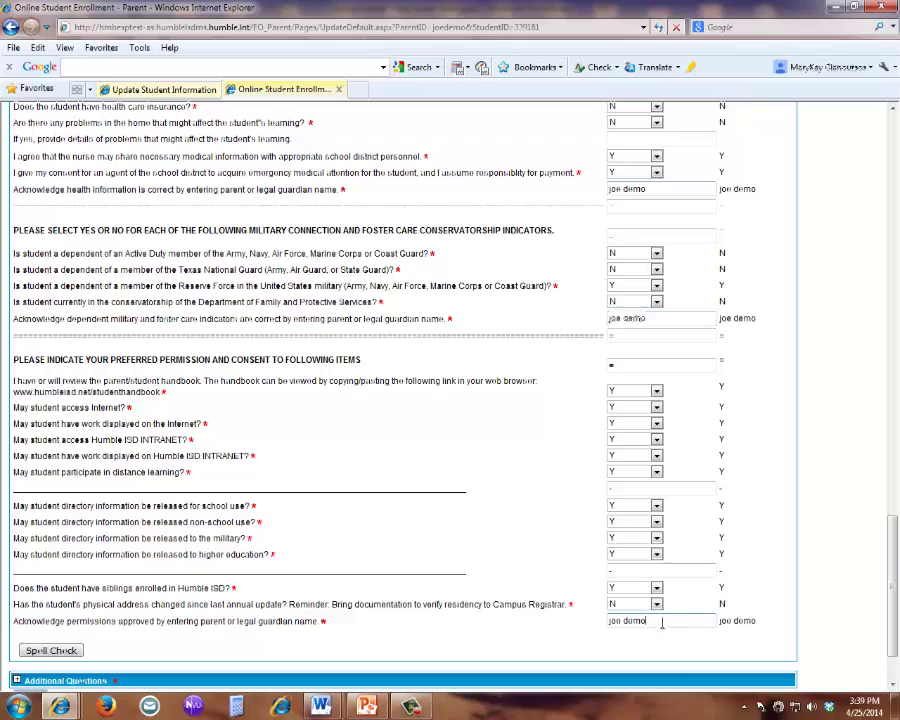
drag(661, 621, 582, 626)
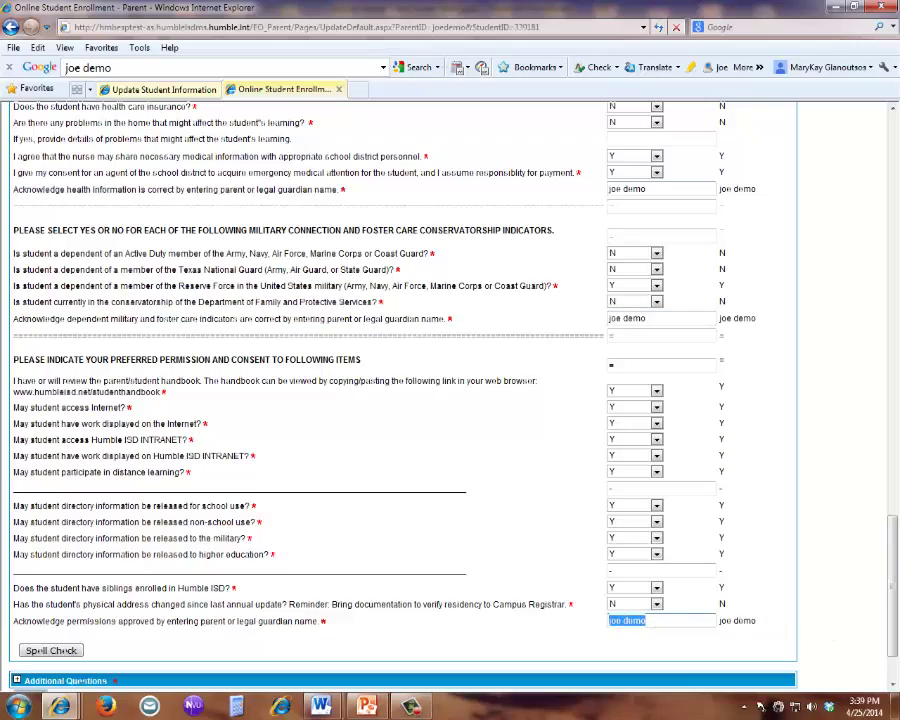
drag(895, 522, 895, 150)
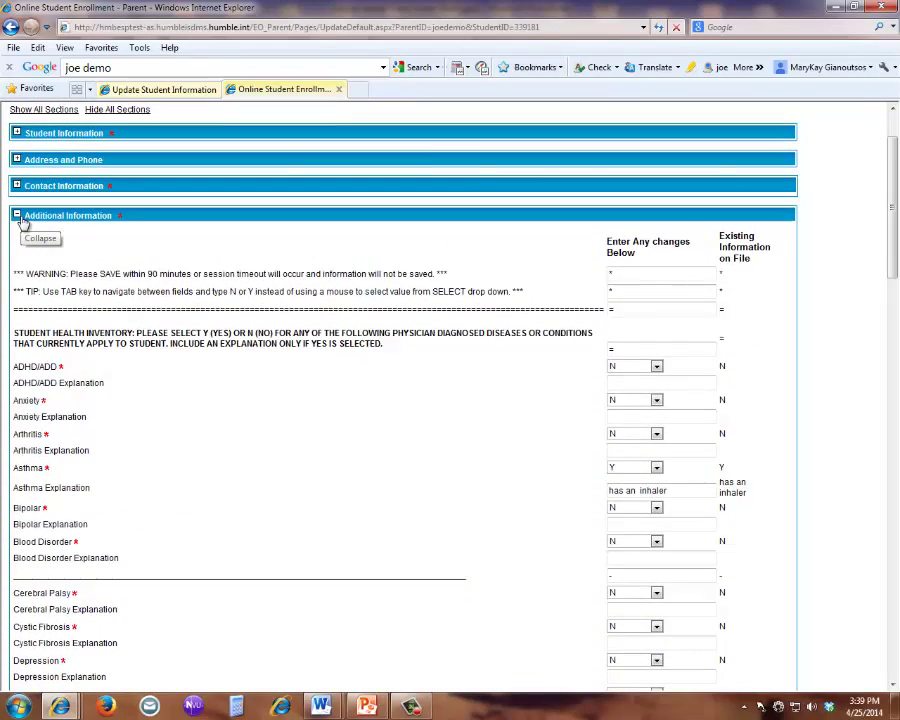
- Sign the residency, technology use and race/ethnicity acknowledgements with the guardian's full name
click(17, 216)
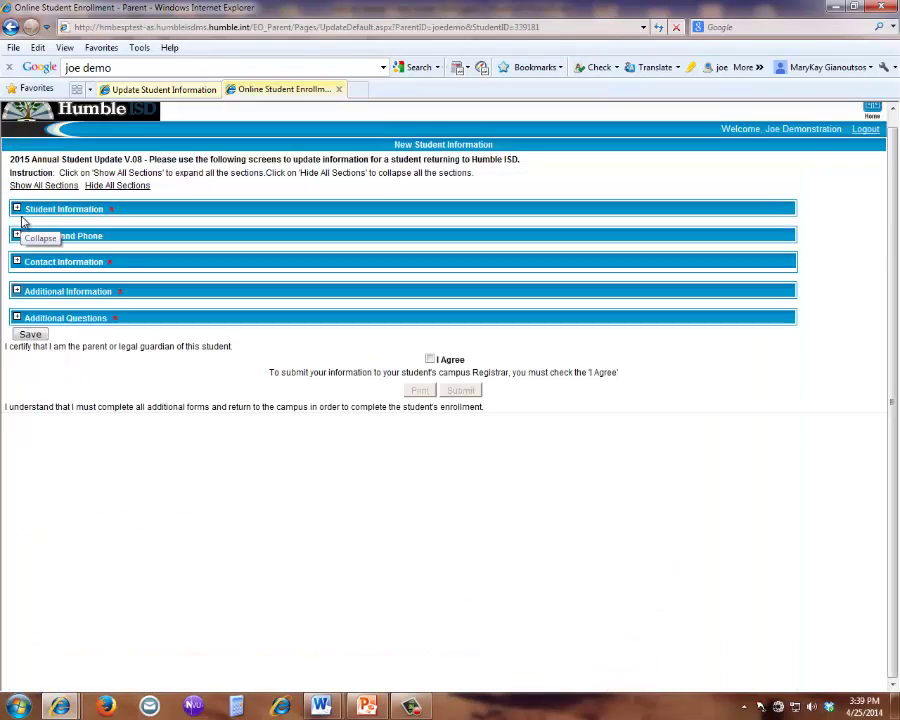
click(16, 318)
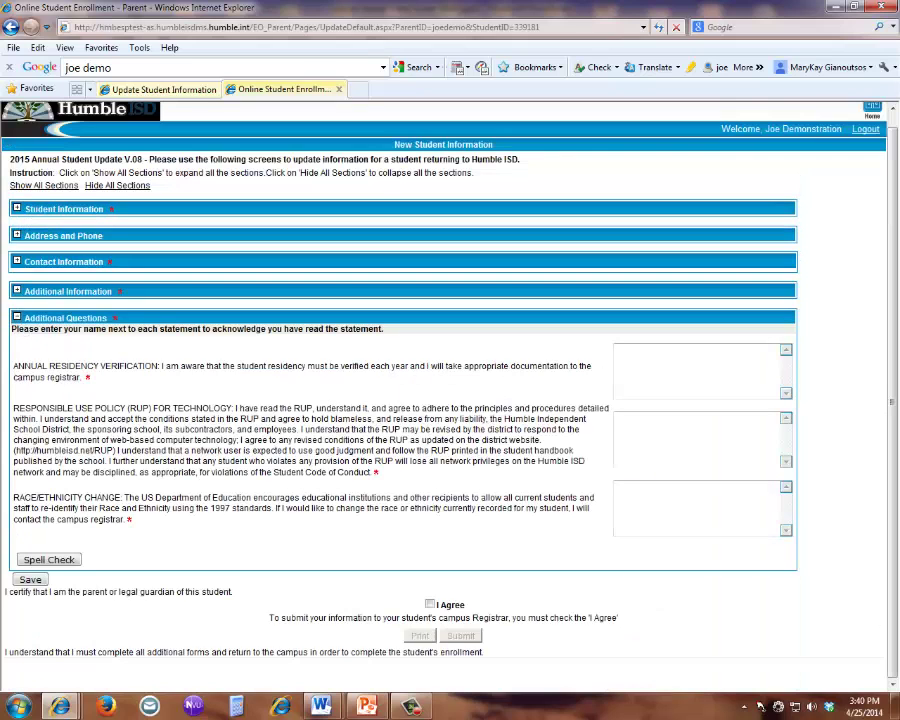
click(654, 354)
text(Joe De)
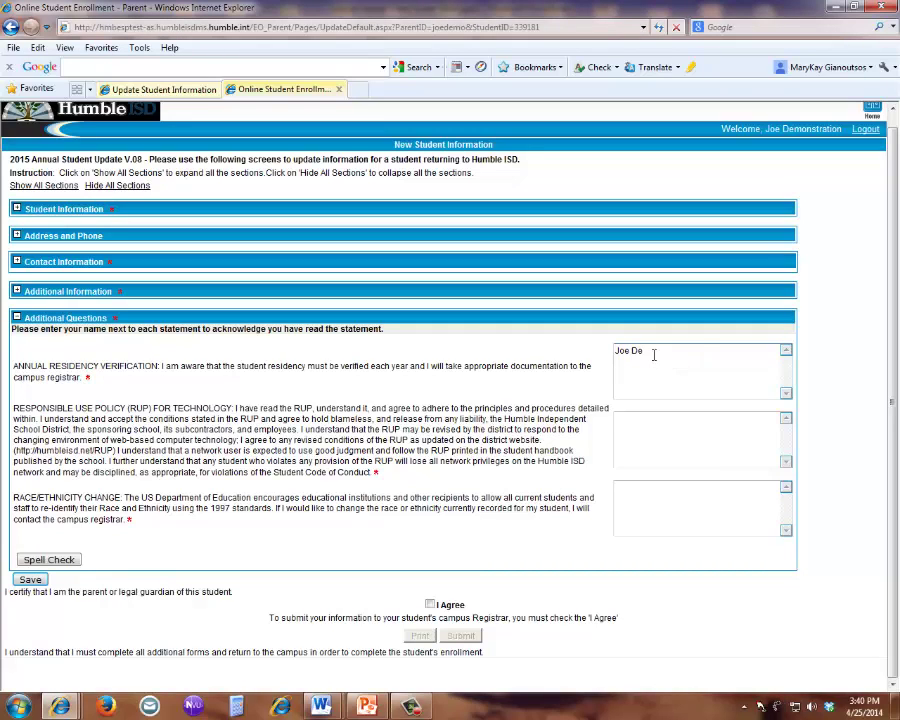
text(monstration)
key(Tab)
text(Joe)
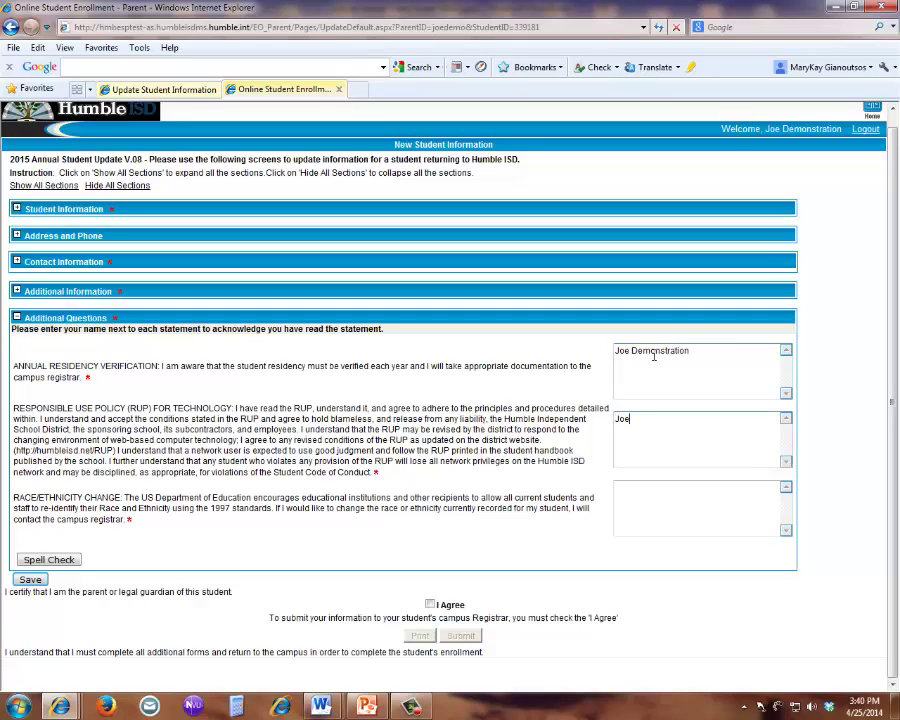
text( Demonstration)
key(Tab)
text(Joe Dem)
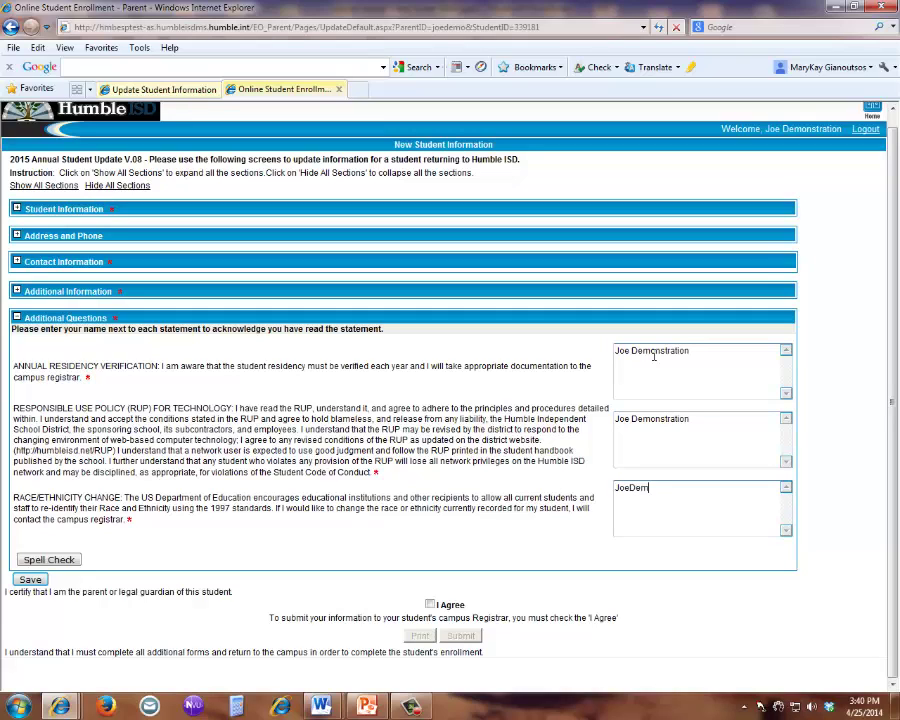
key(BackSpace)
key(BackSpace)
key(BackSpace)
text(Demonstration)
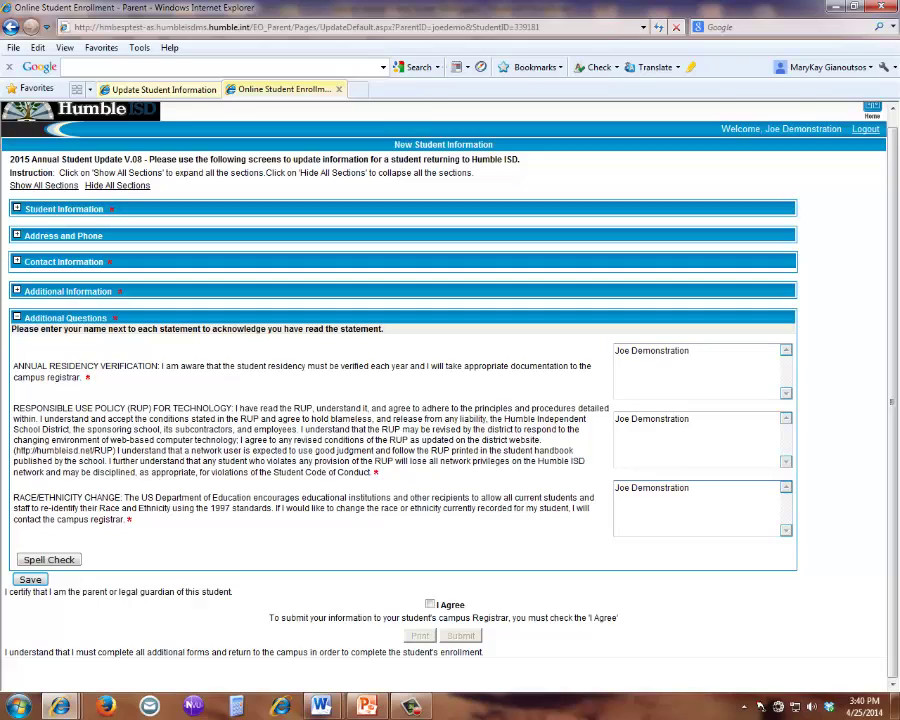
- Save the form entries and open Contact Information showing the guardian and emergency contact
click(17, 318)
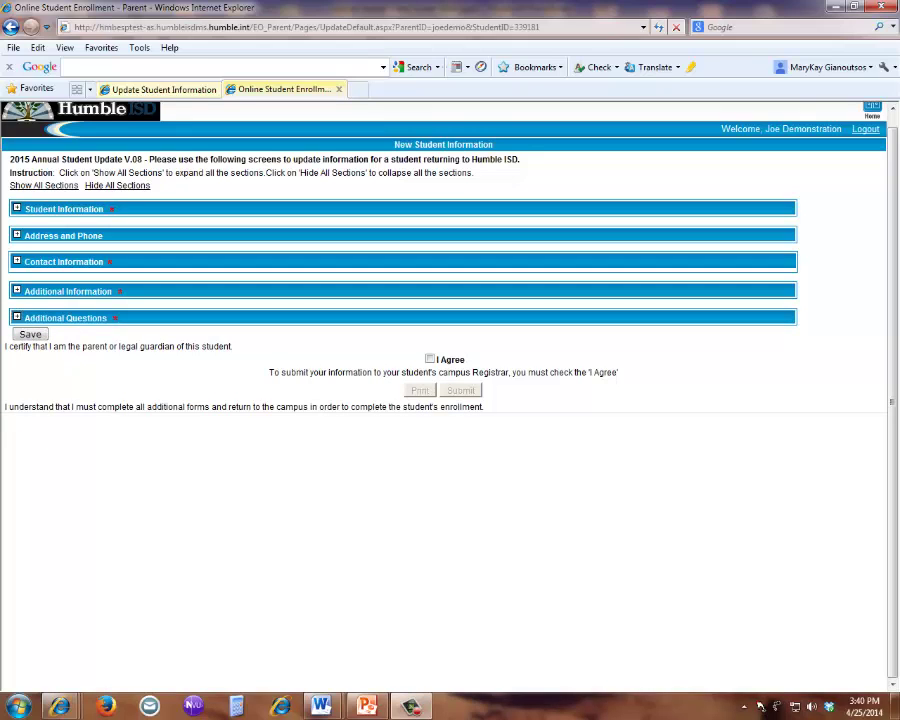
click(30, 334)
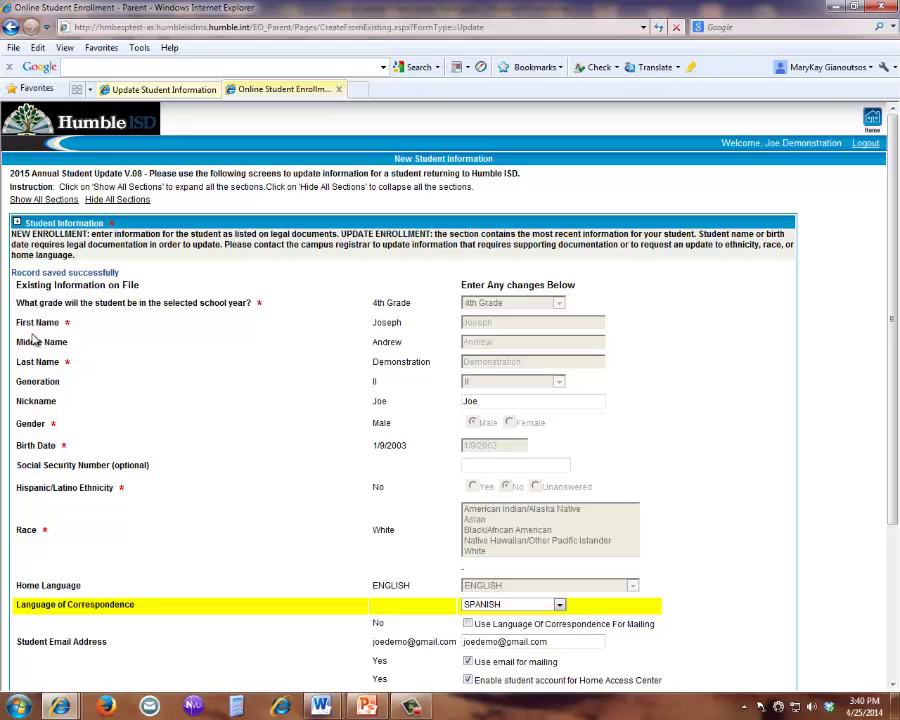
click(16, 222)
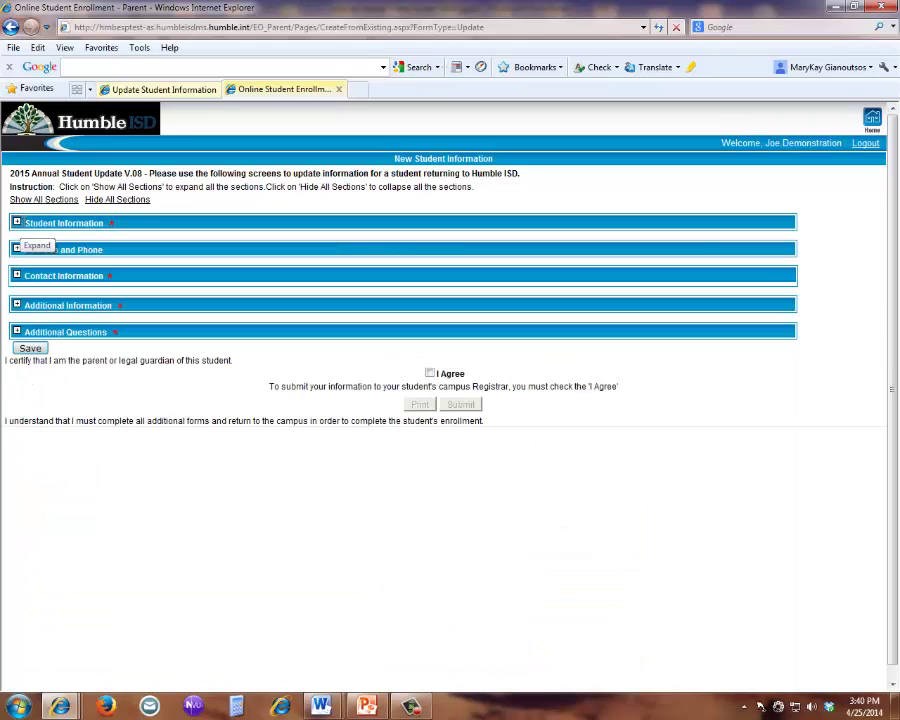
click(16, 276)
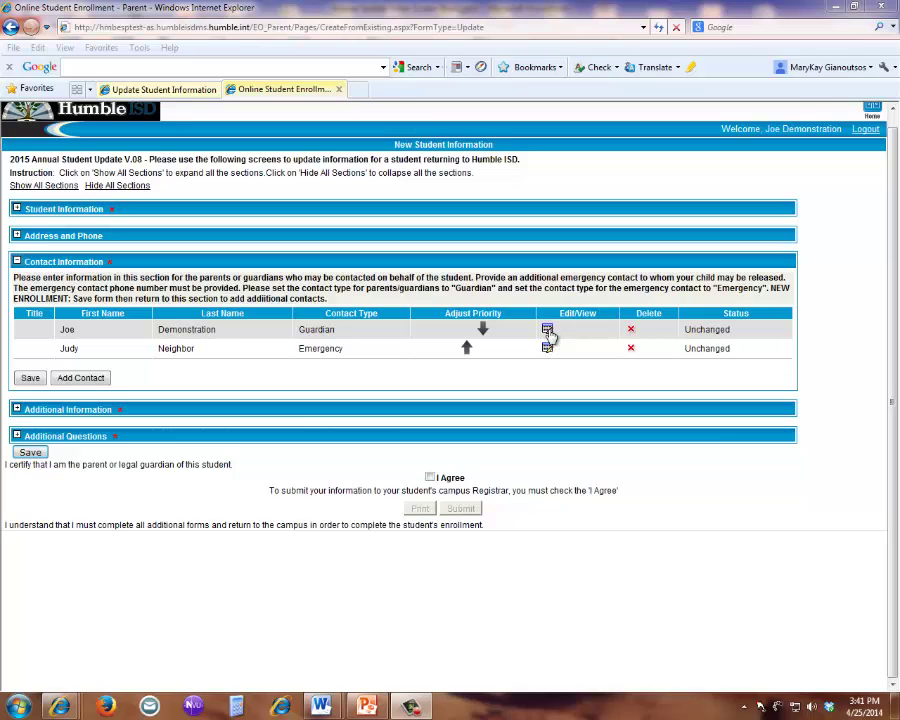
- Add a new contact and enter the contact's first and last name
click(89, 380)
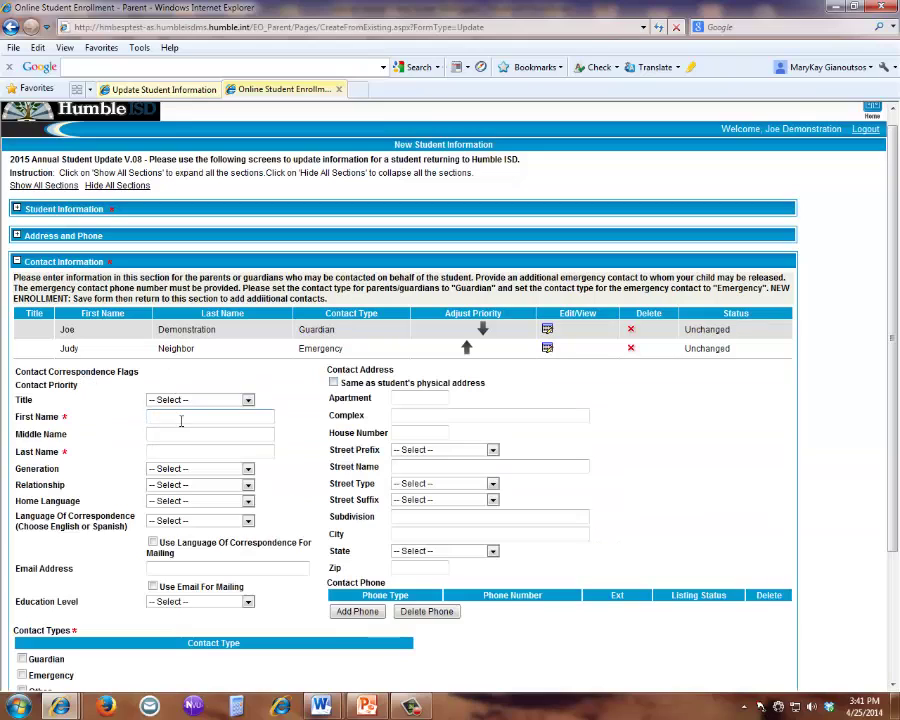
click(183, 418)
text(Terry)
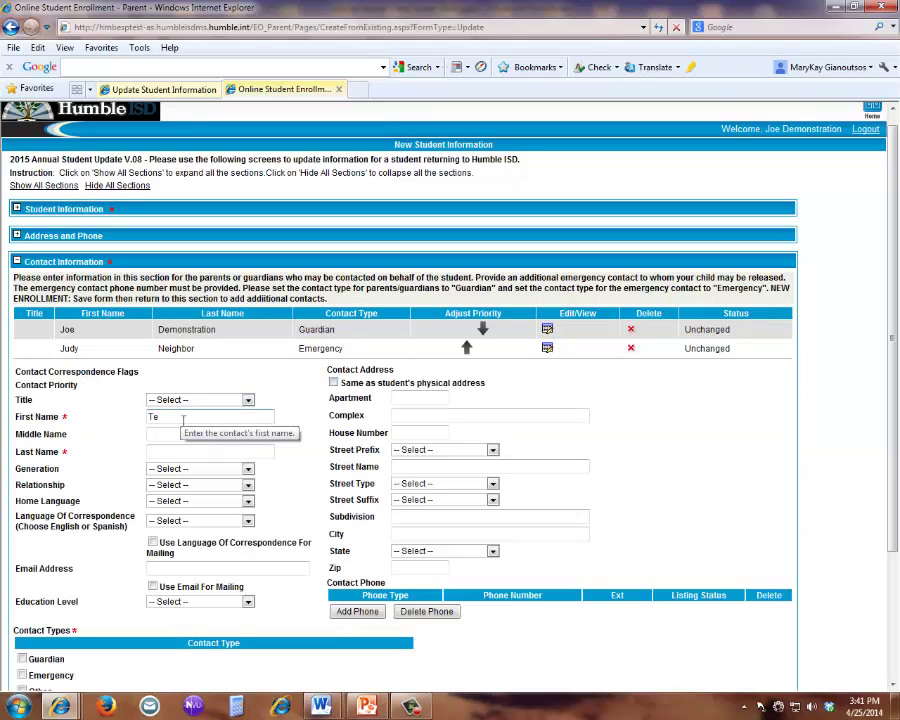
key(Tab)
key(Tab)
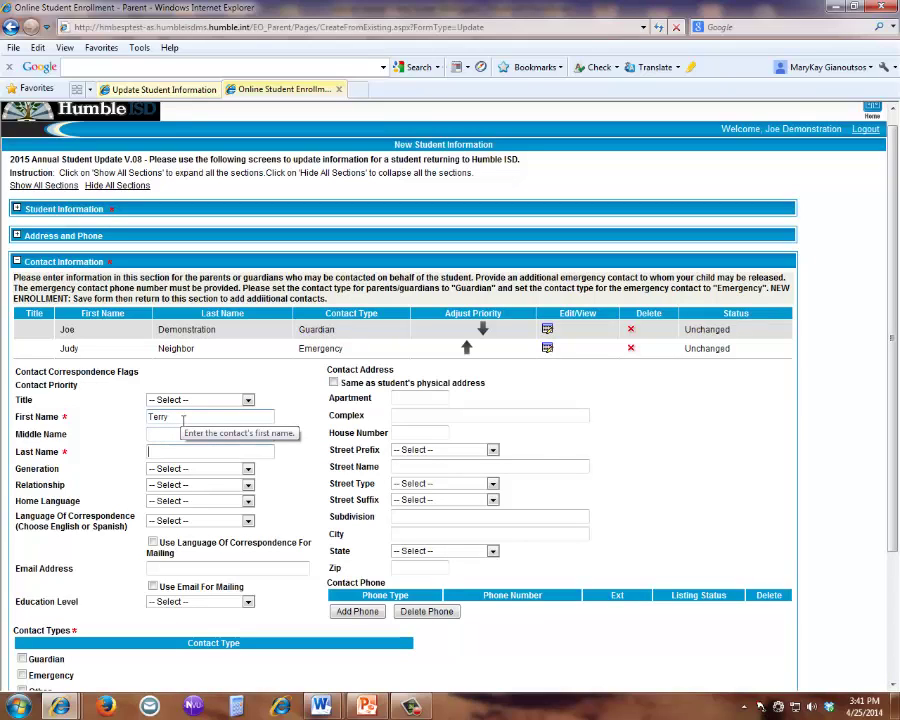
text(Friend)
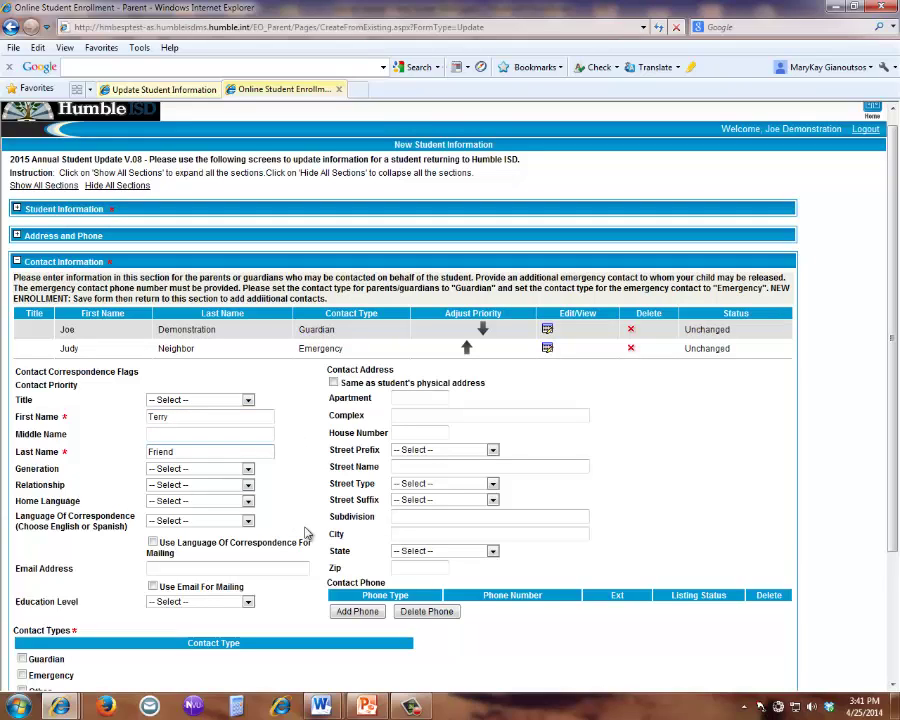
- Give the new contact a Cell phone, entering the number with hyphens
click(358, 611)
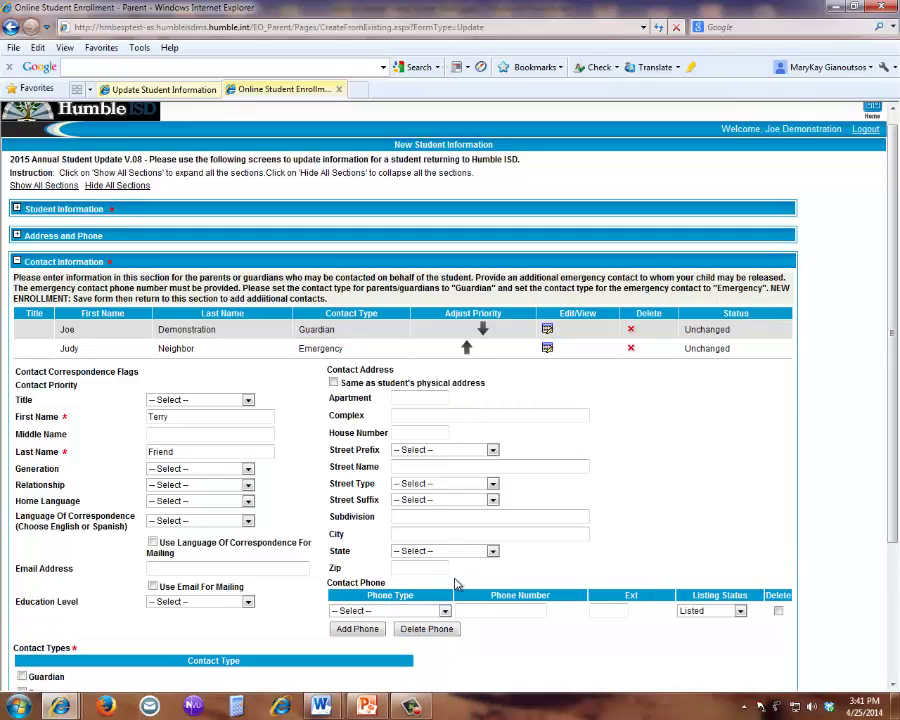
click(445, 611)
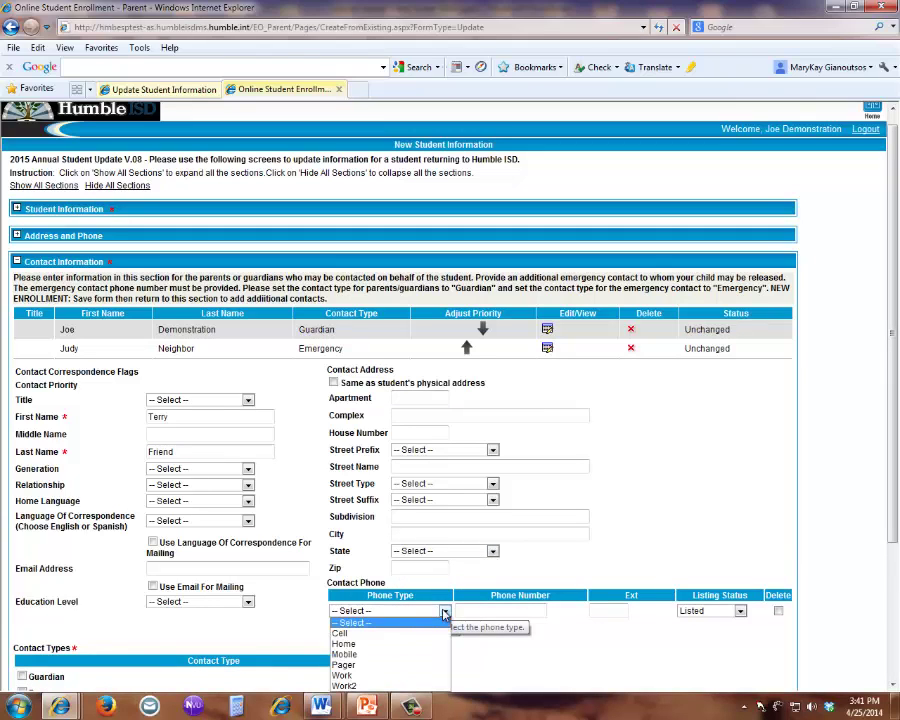
click(372, 687)
click(508, 610)
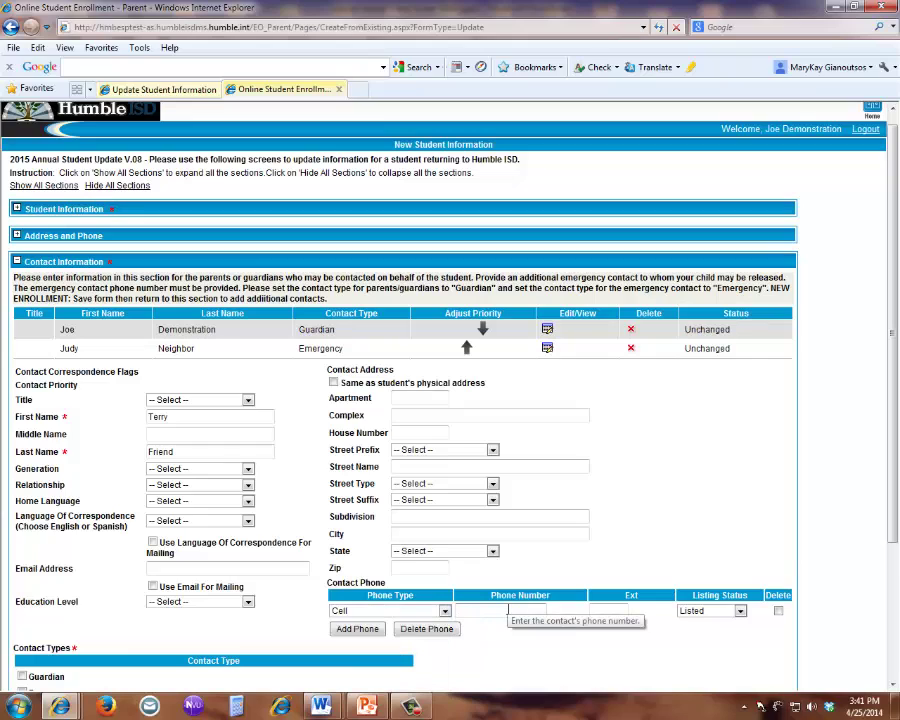
click(474, 610)
text(-)
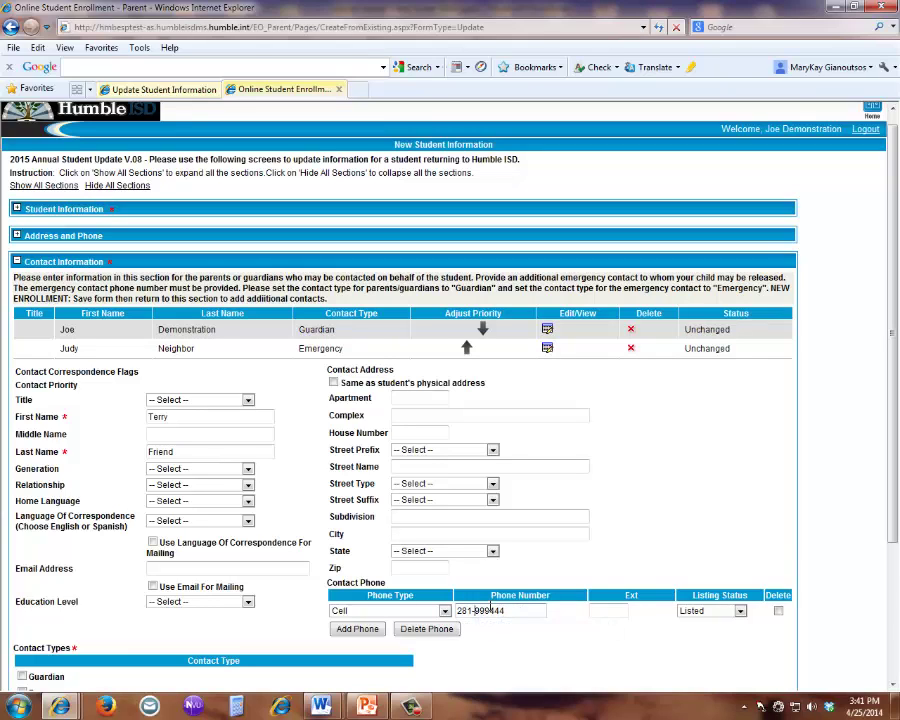
click(489, 610)
text(-)
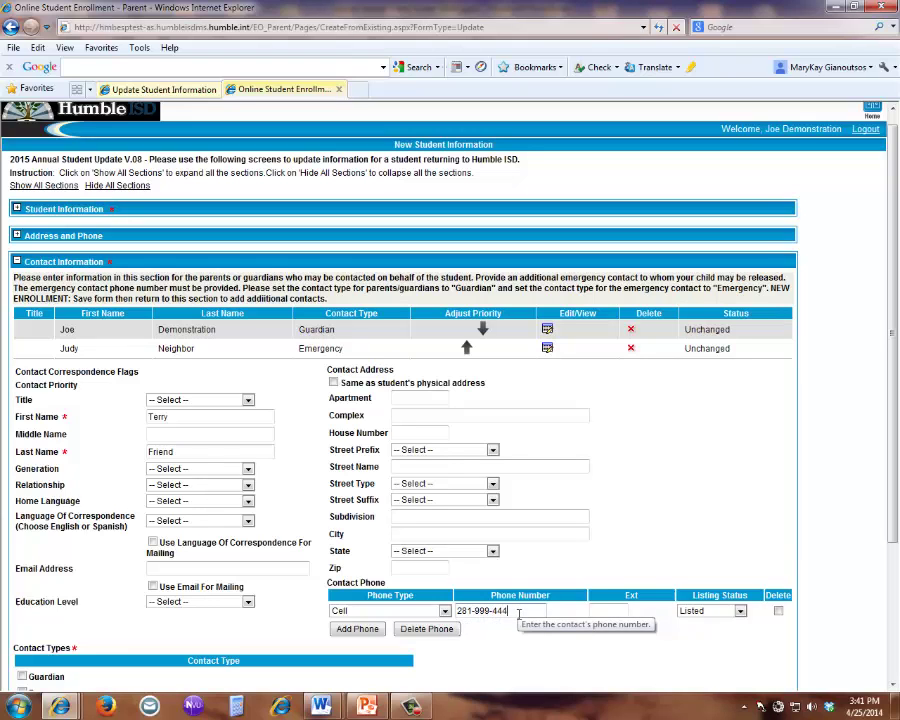
- Mark the new contact as an Emergency contact and save it to the list
scroll(188, 668, down, 3)
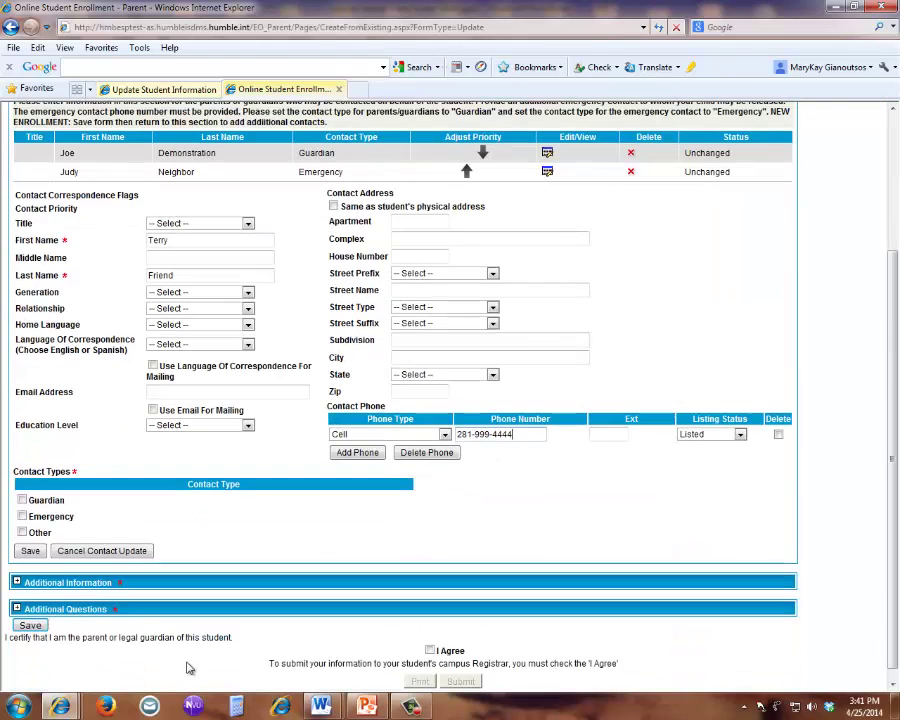
click(22, 516)
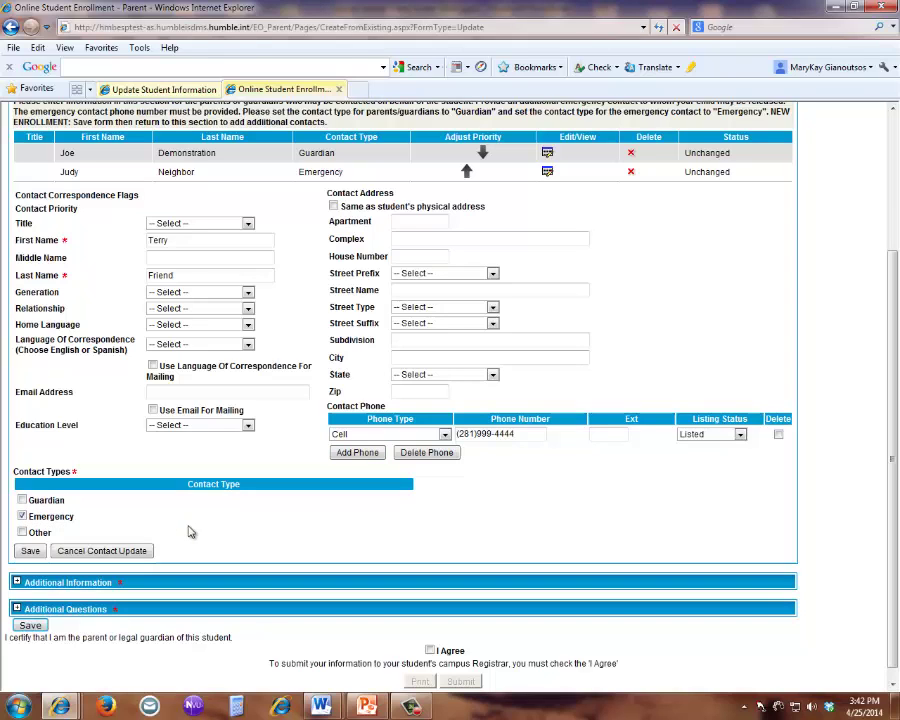
click(33, 551)
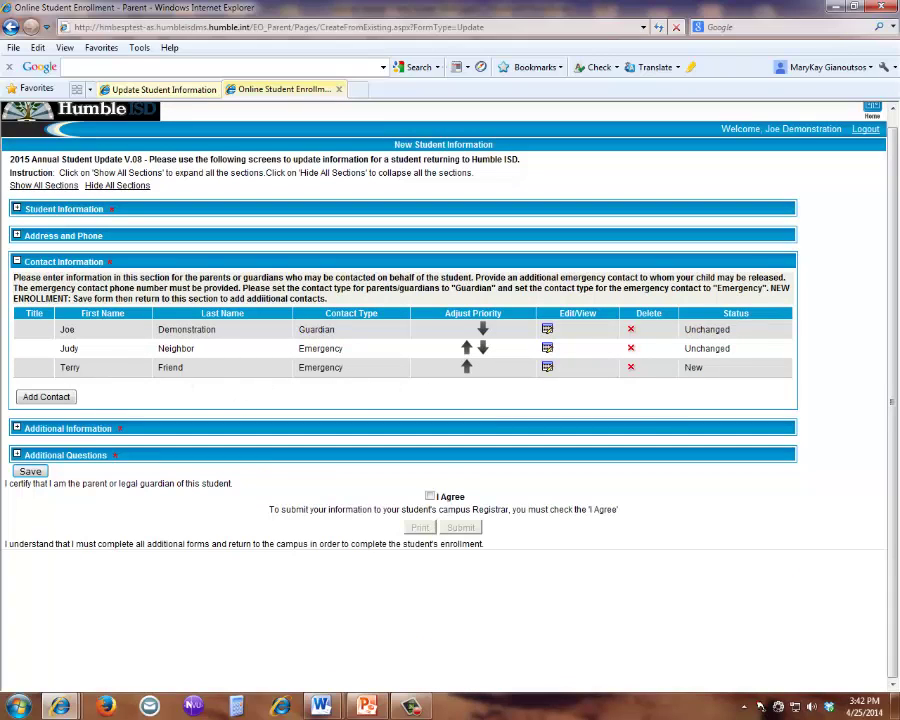
- Move the older emergency contact down one priority, below the new contact
click(760, 706)
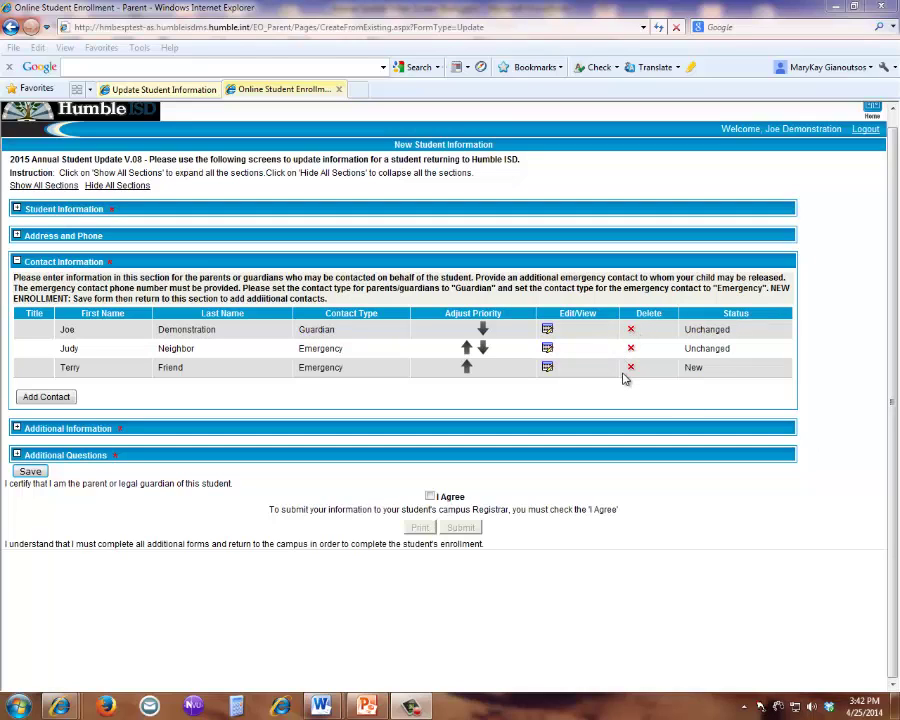
click(482, 349)
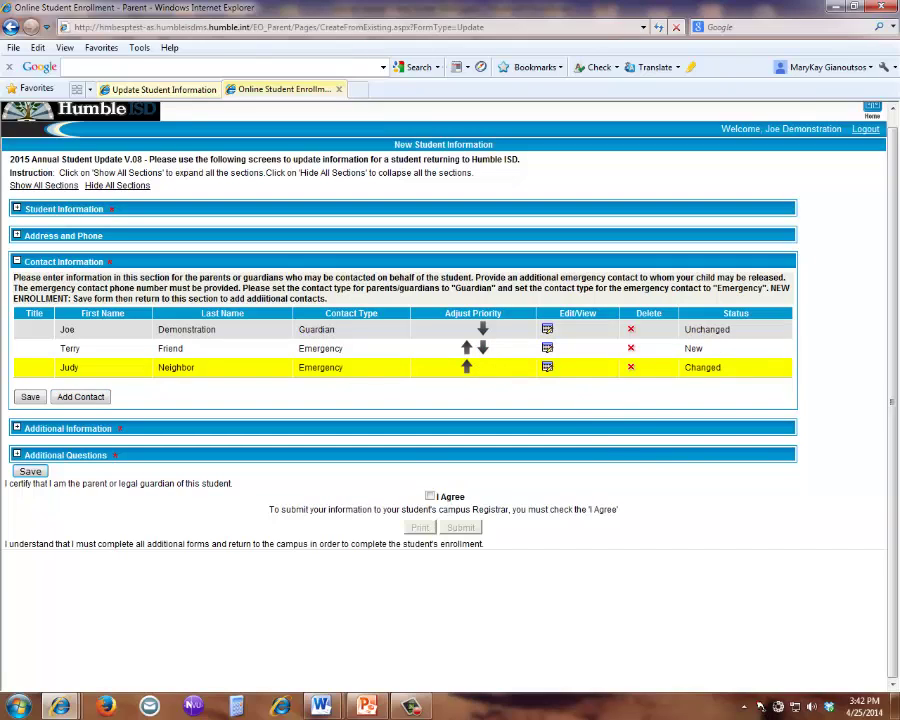
click(760, 706)
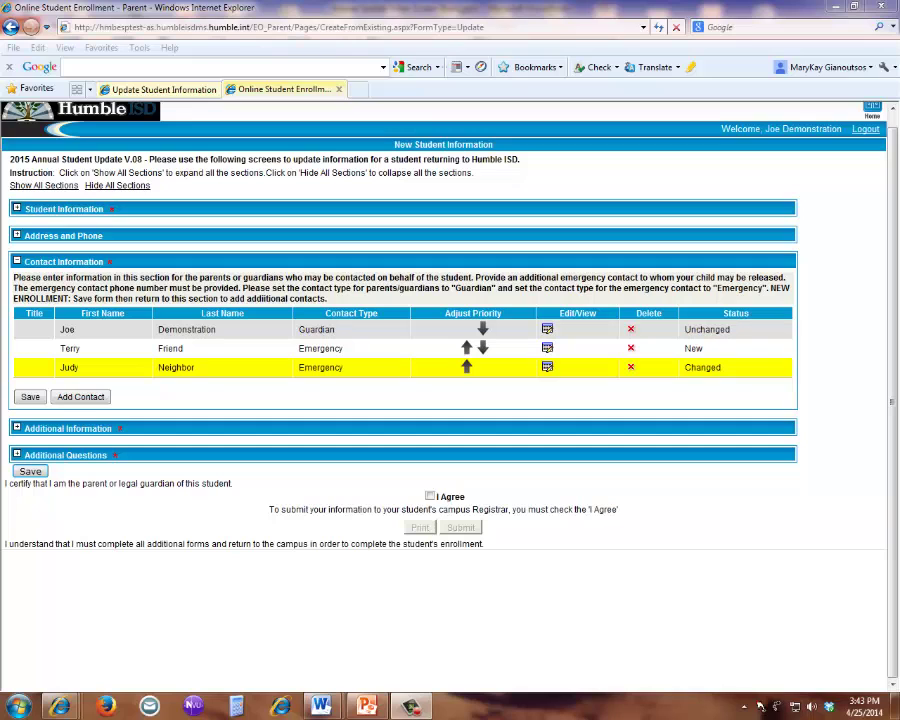
- Save the form, expand all sections to review them, then save again
click(31, 474)
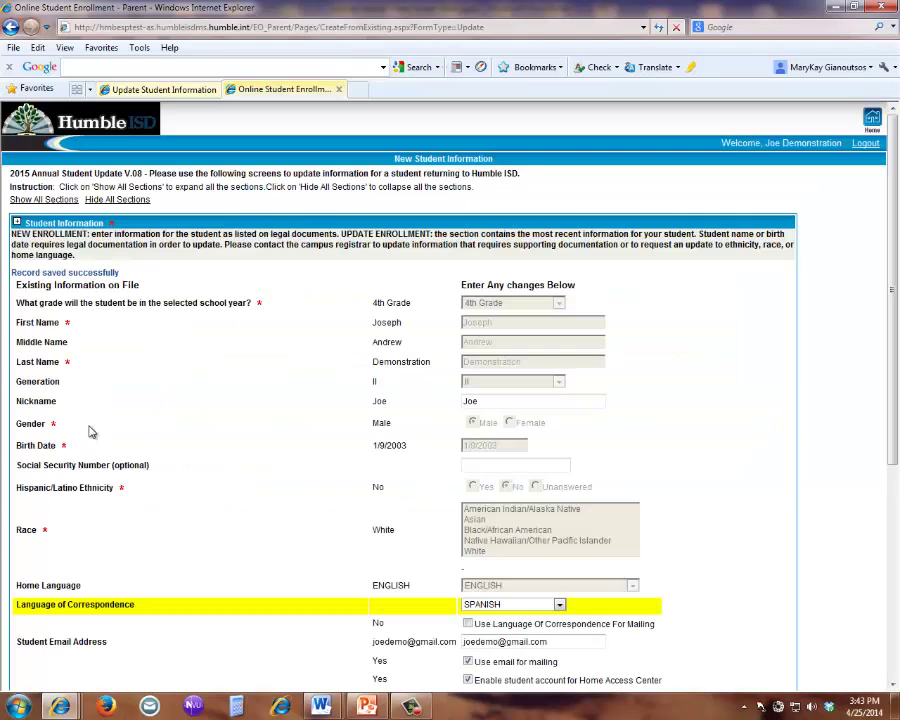
click(45, 200)
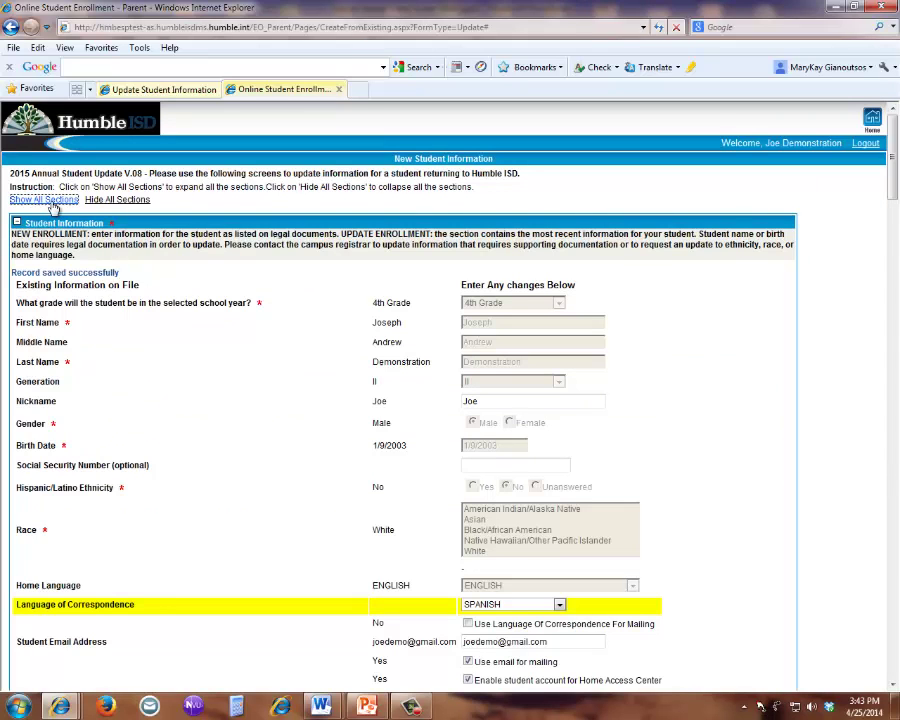
scroll(795, 480, down, 3)
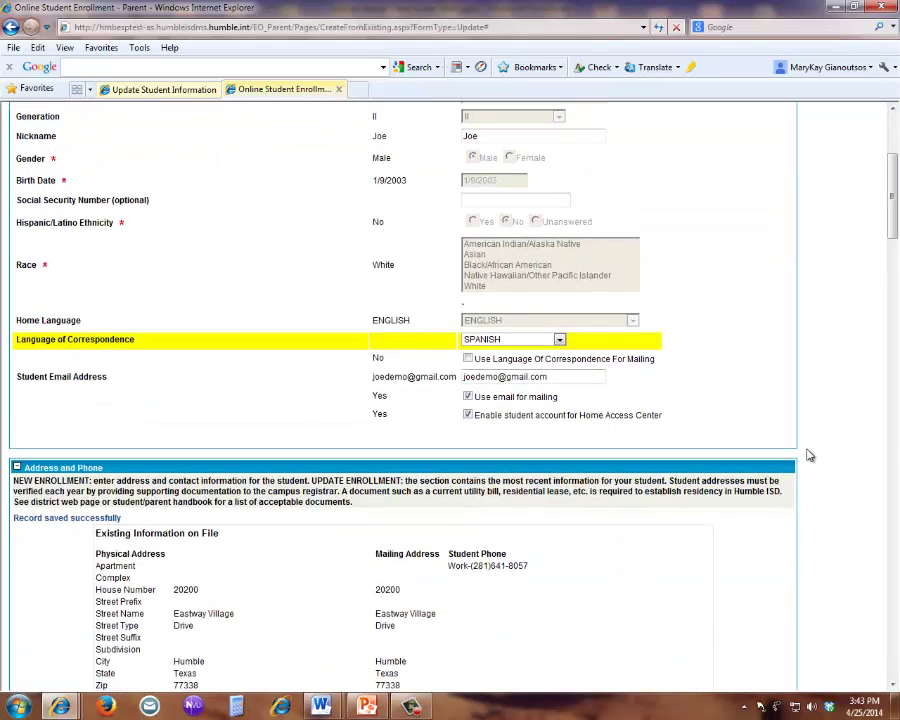
scroll(810, 455, down, 7)
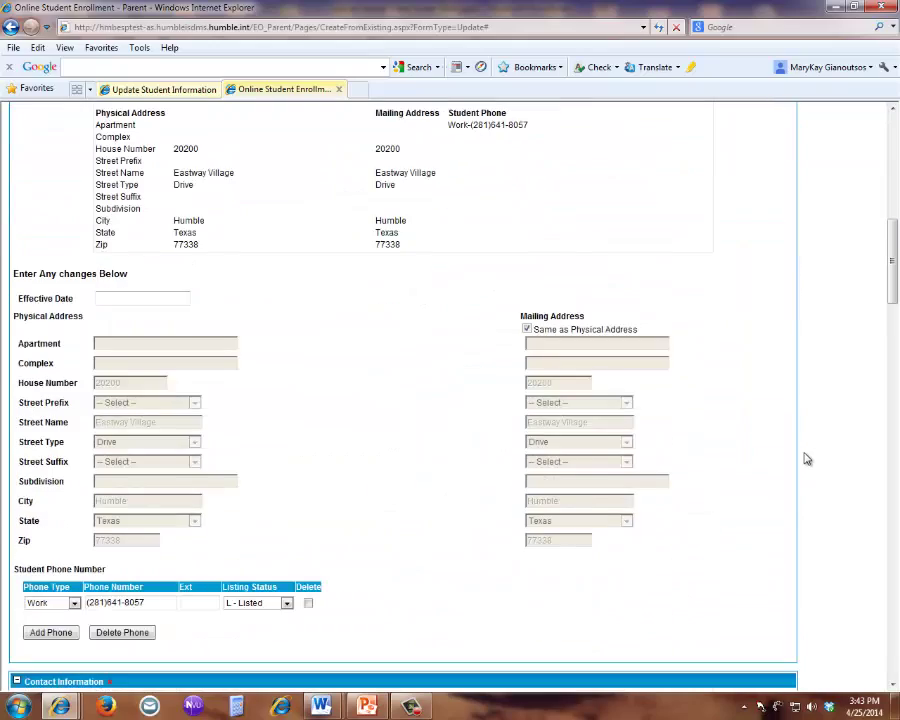
scroll(808, 459, down, 4)
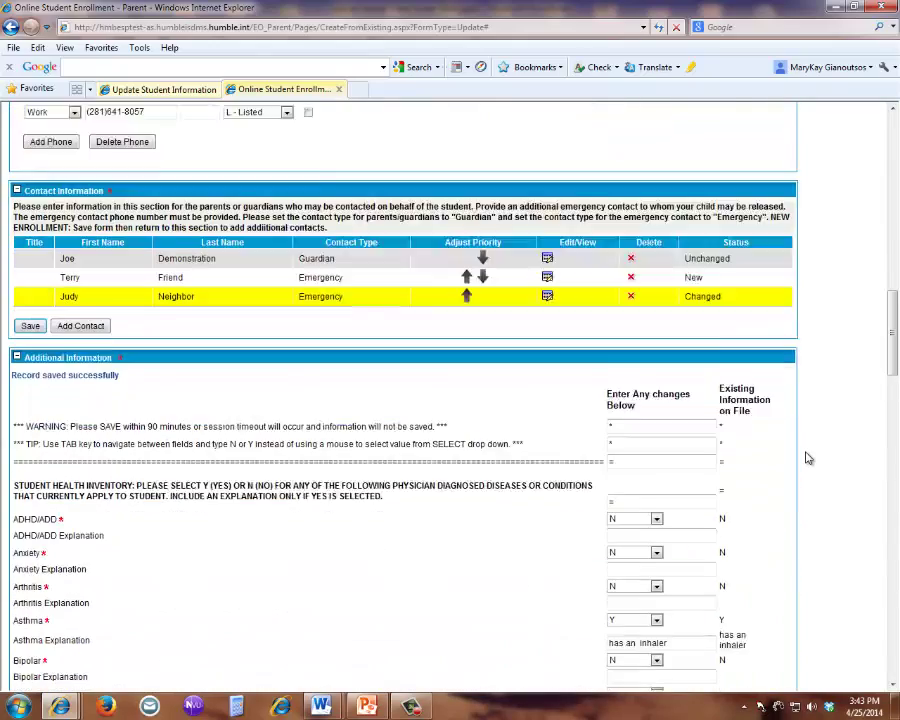
scroll(808, 458, down, 4)
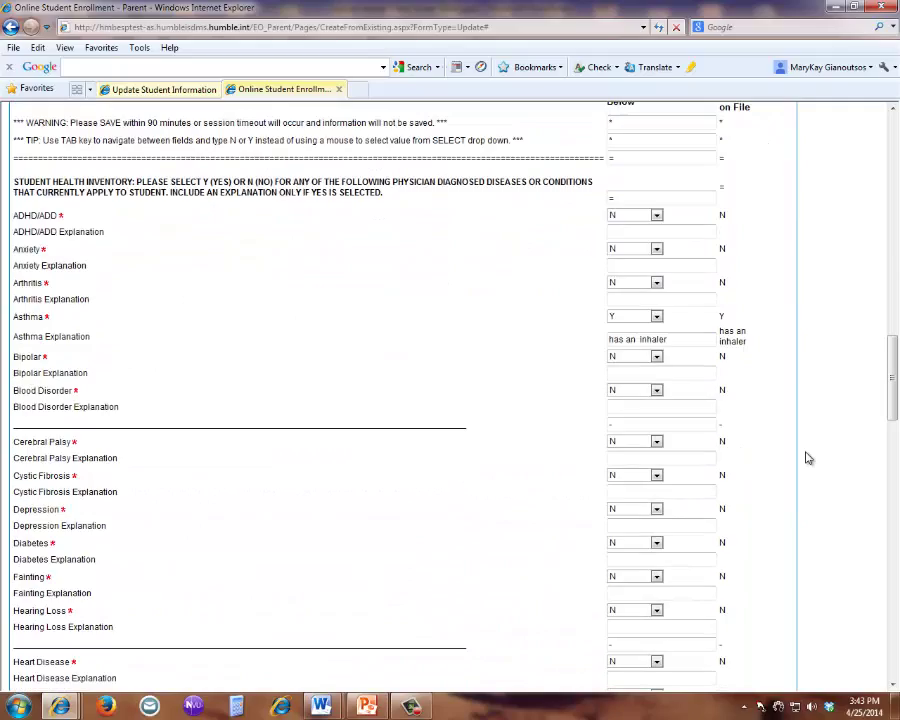
scroll(808, 458, down, 5)
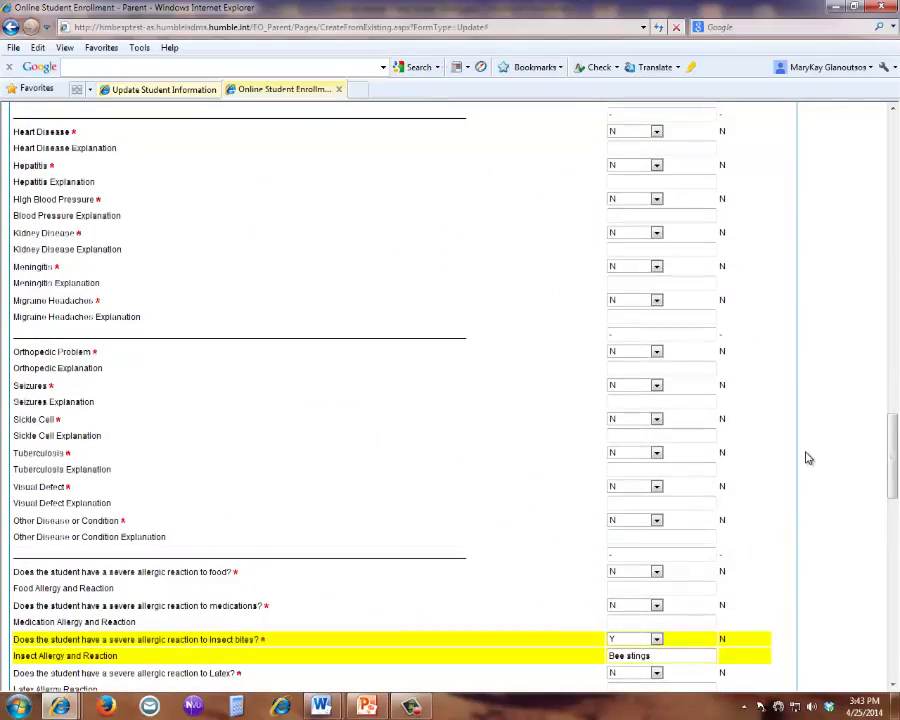
scroll(808, 458, down, 5)
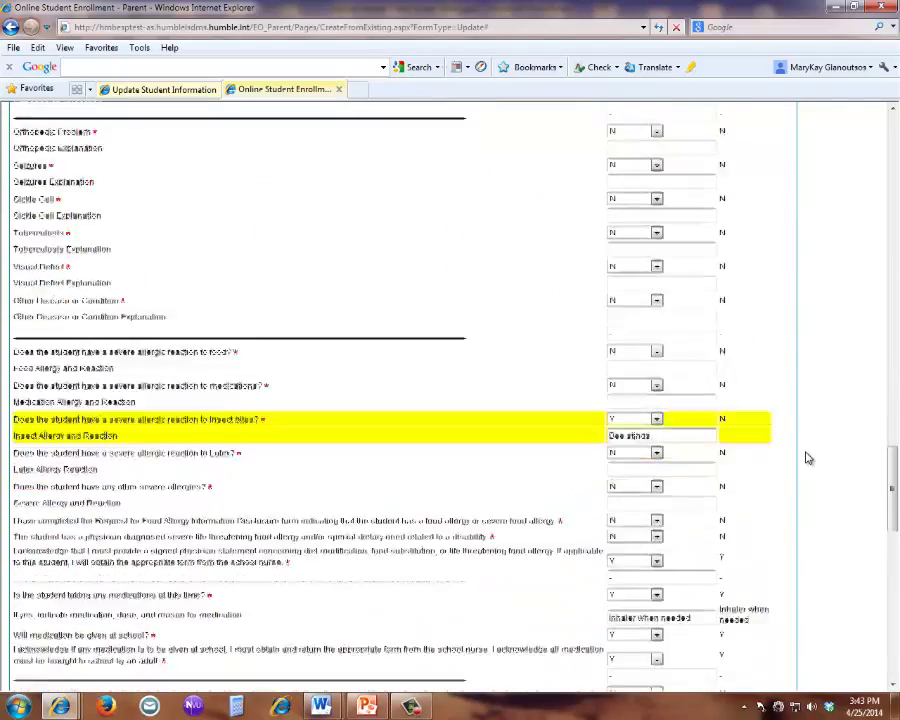
scroll(808, 458, down, 7)
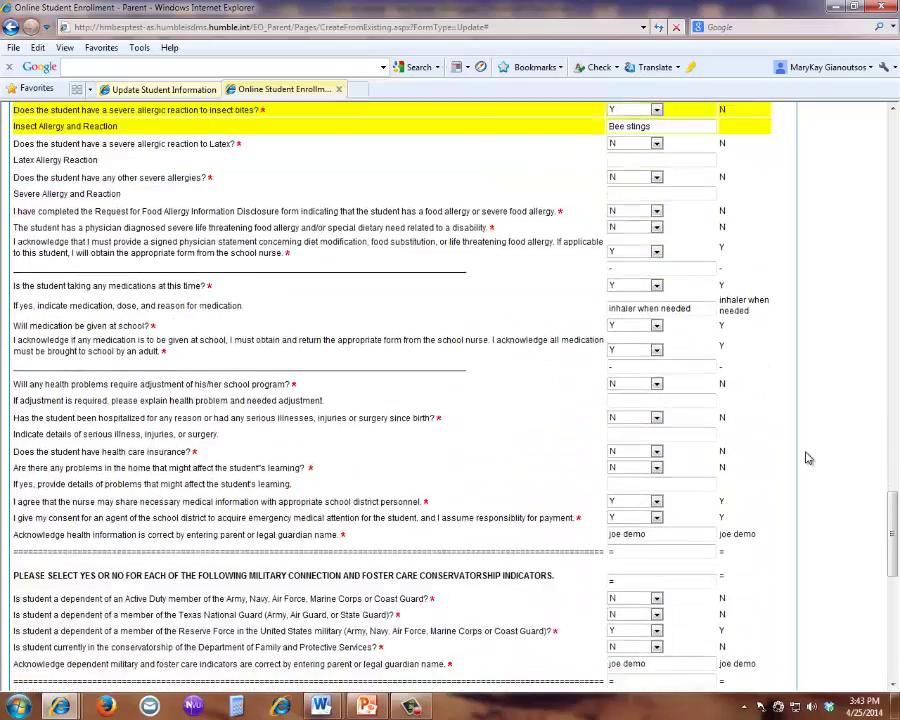
scroll(808, 458, down, 1)
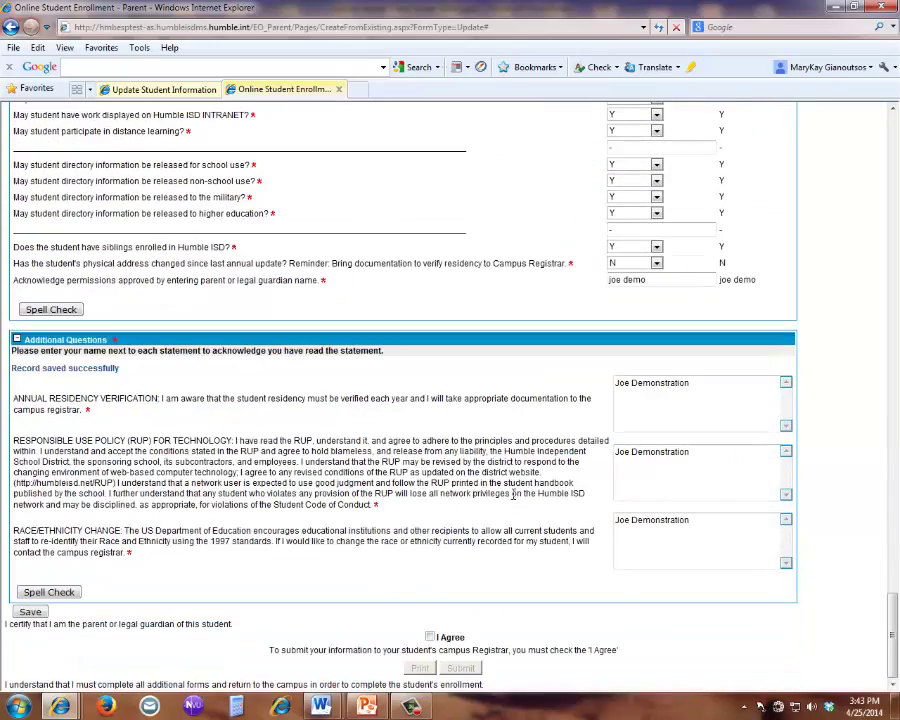
click(24, 611)
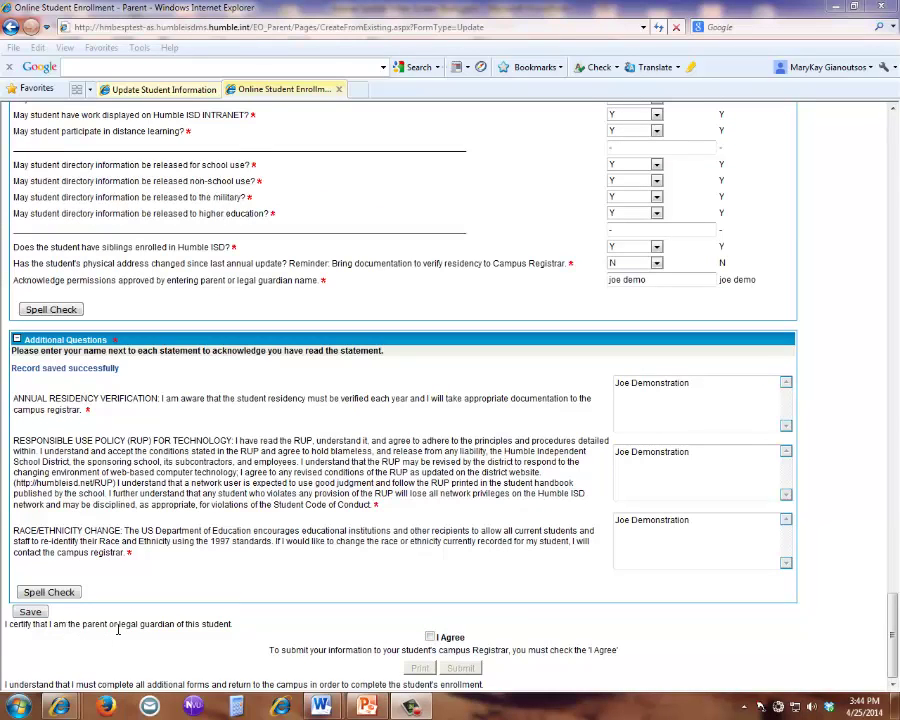
- Tick I Agree and submit the annual student update form
click(431, 638)
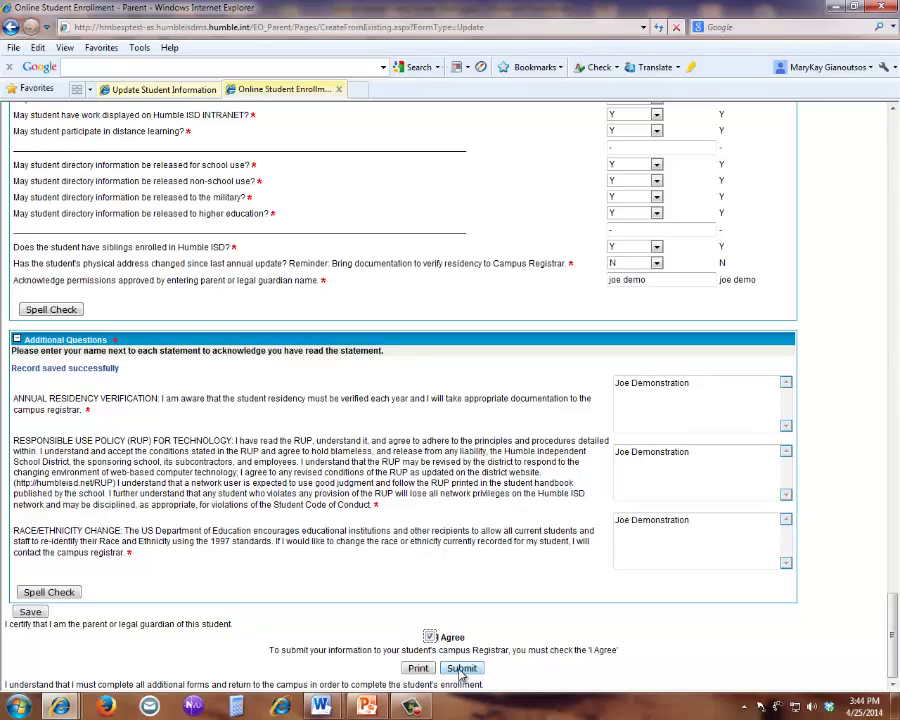
click(461, 669)
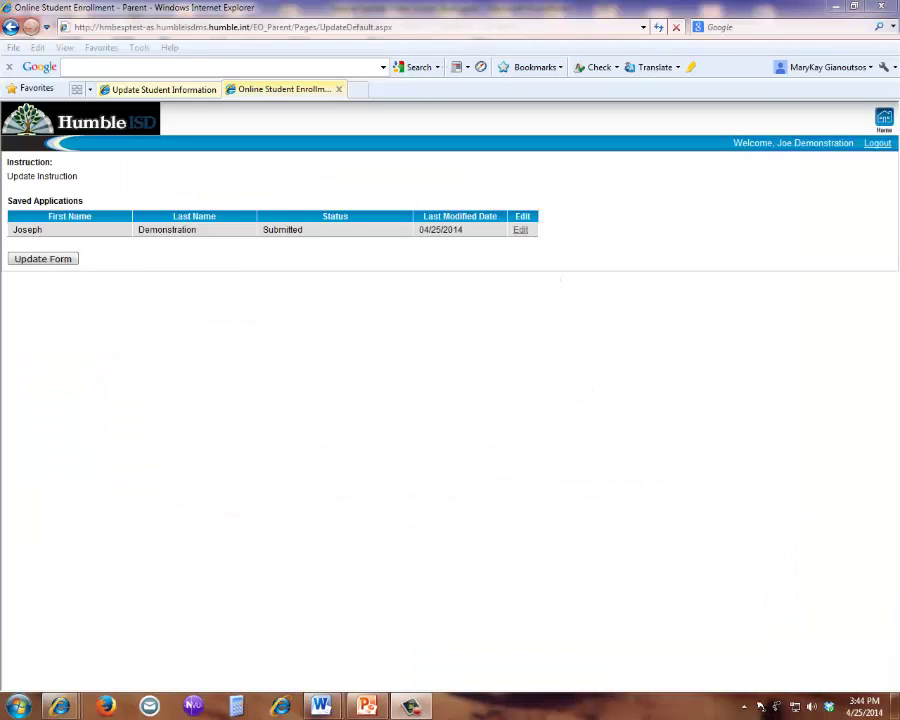